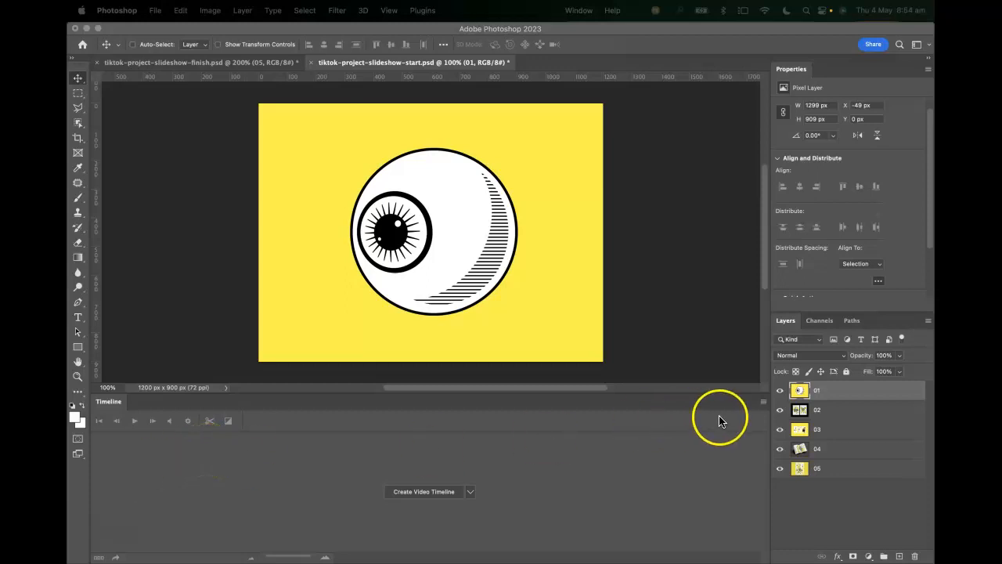
# Step: Preview the slideshow images by hiding layers 01 to 04 one after another, and make all the layers visible again
pyautogui.click(782, 391)
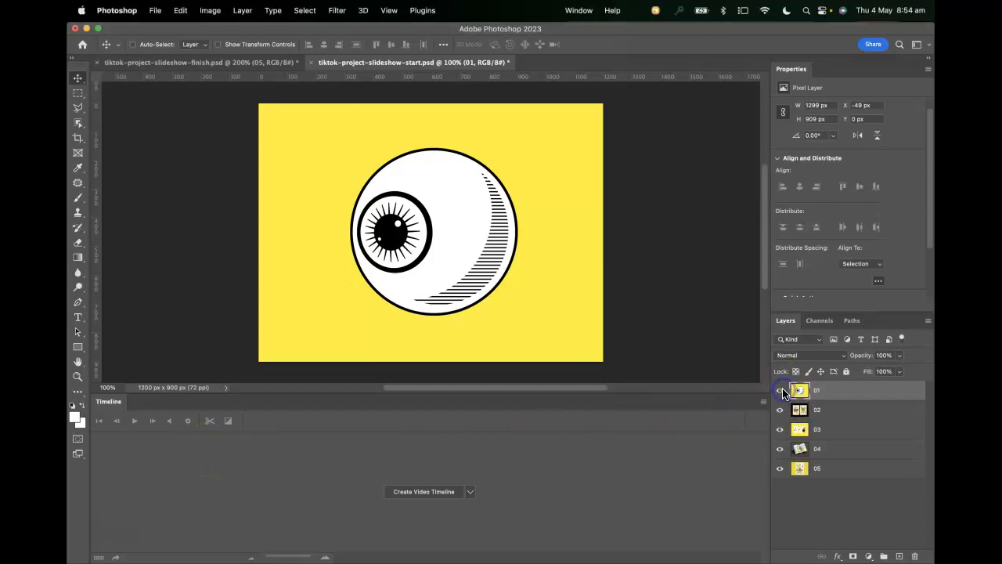
pyautogui.click(780, 392)
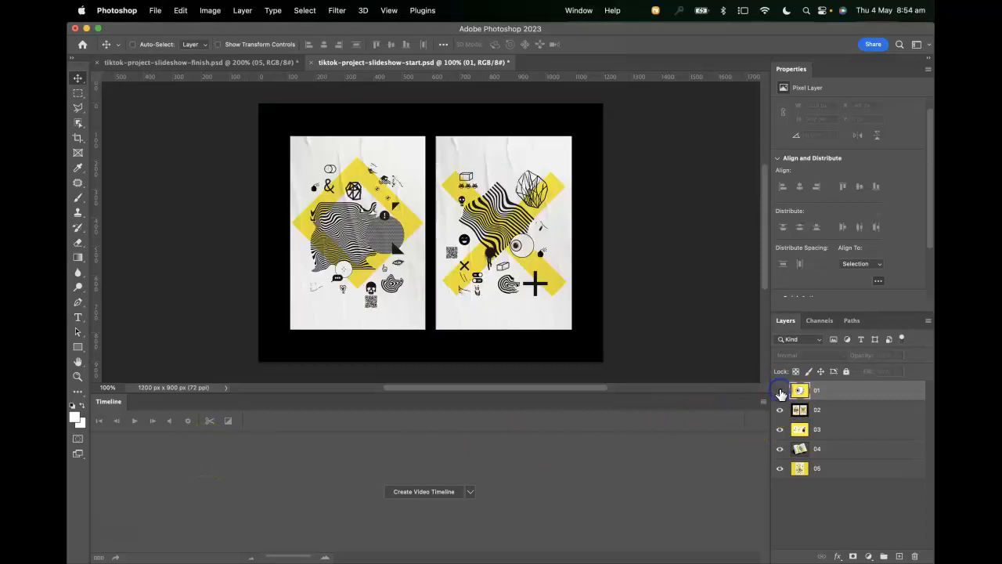
pyautogui.click(782, 409)
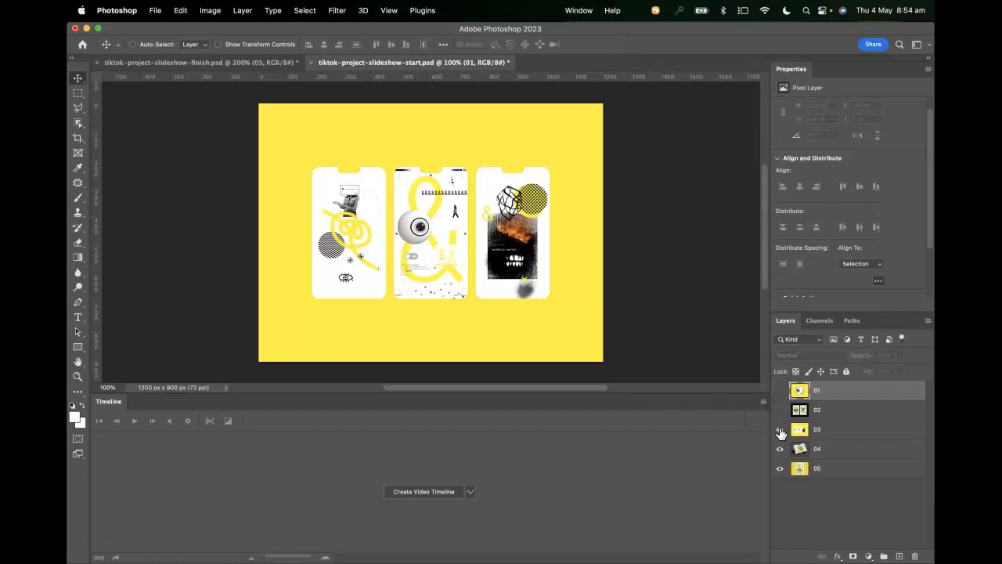
pyautogui.click(780, 430)
pyautogui.click(780, 450)
pyautogui.click(780, 450)
pyautogui.click(780, 429)
pyautogui.click(780, 410)
pyautogui.click(778, 390)
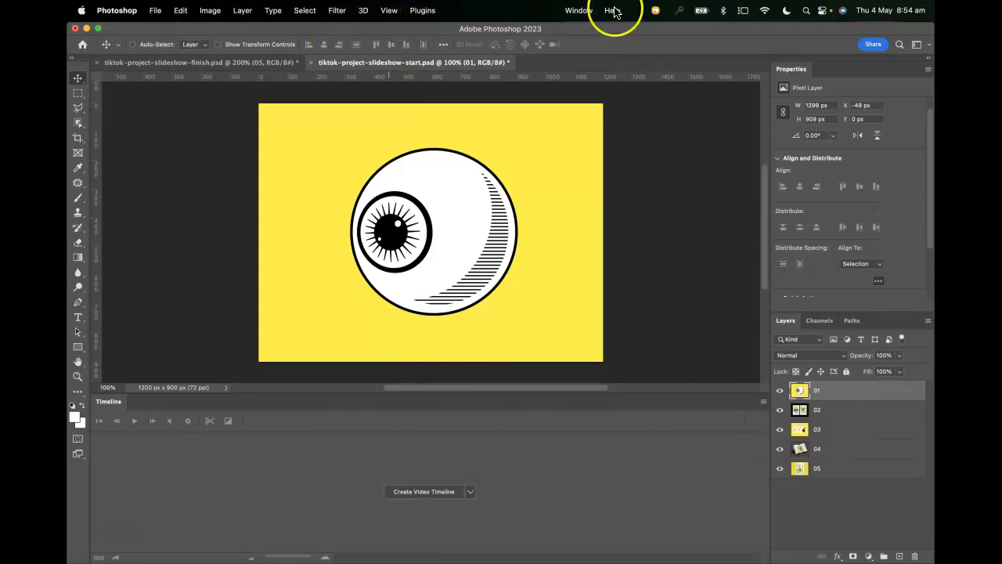
# Step: Hide the Timeline workspace area and bring it back into view
pyautogui.click(580, 11)
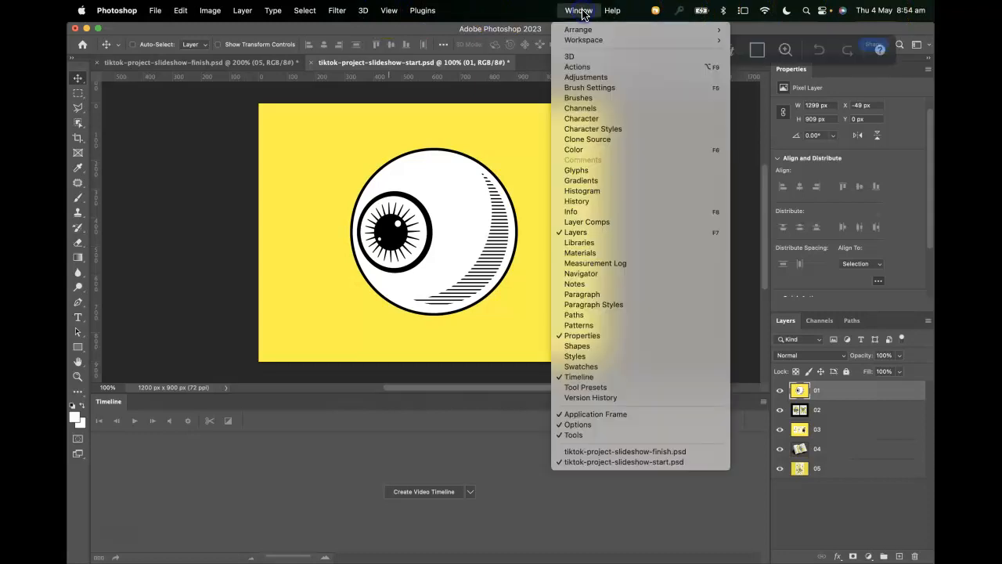
pyautogui.click(577, 375)
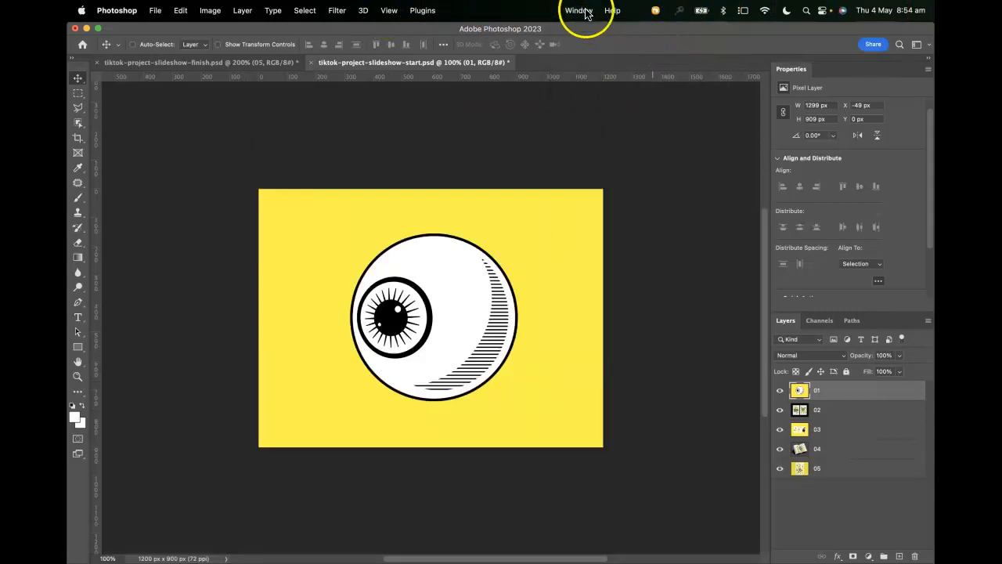
pyautogui.click(580, 10)
pyautogui.click(632, 382)
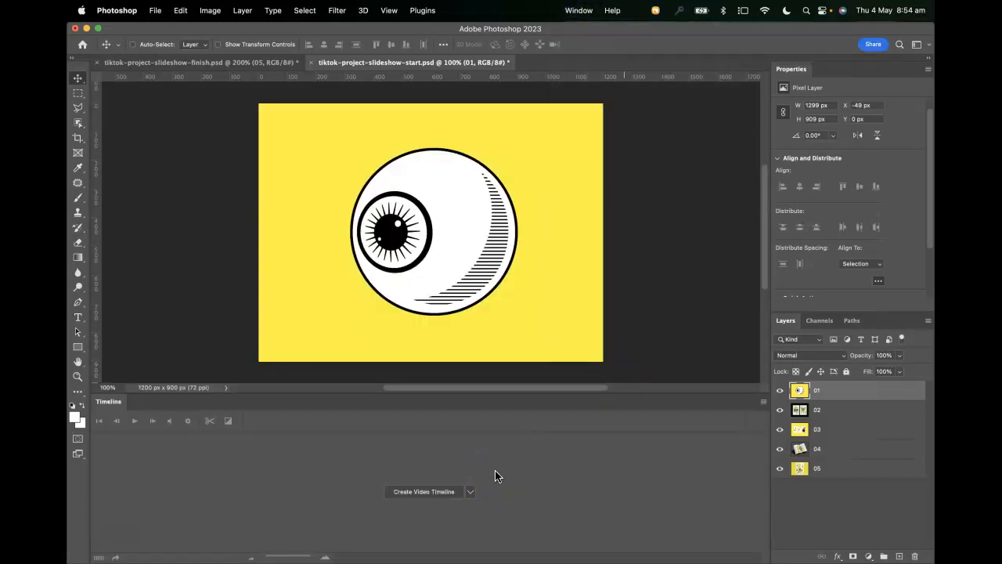
# Step: Create a video timeline from the document's five layers
pyautogui.click(470, 492)
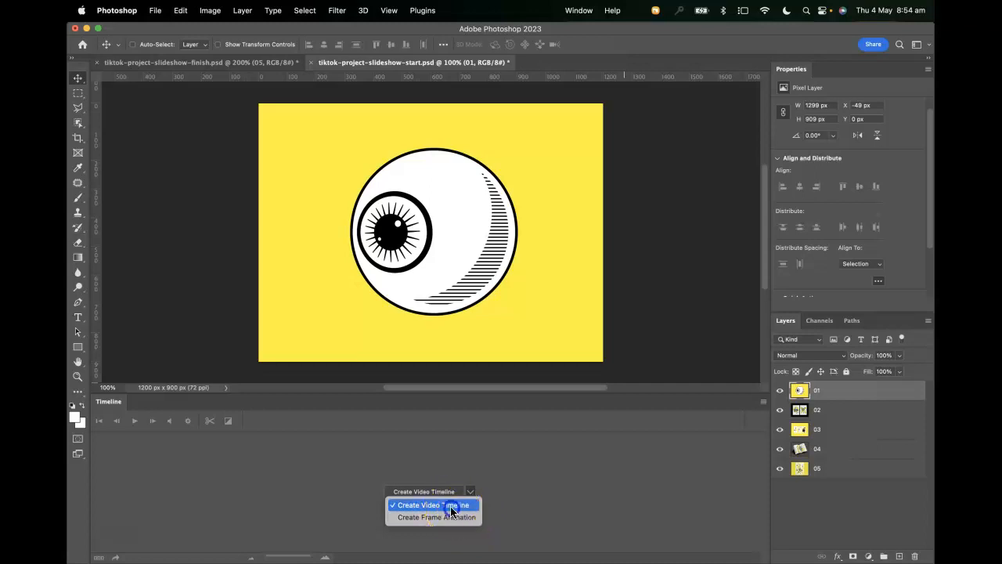
pyautogui.click(452, 507)
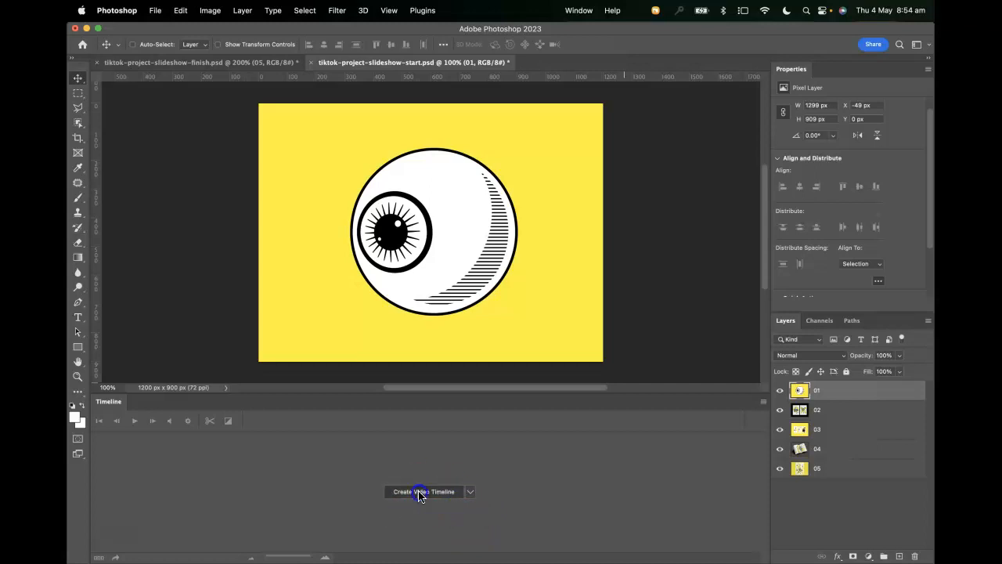
pyautogui.click(419, 493)
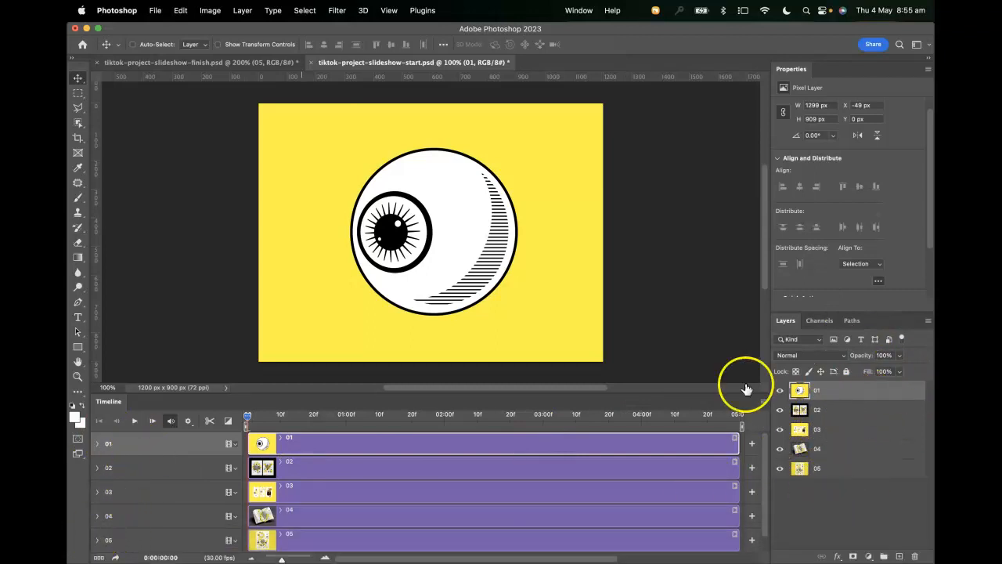
# Step: Preview the stacked layer tracks by scrubbing and briefly playing the timeline, and return the playhead to the start
pyautogui.moveTo(247, 423); pyautogui.dragTo(110, 443)
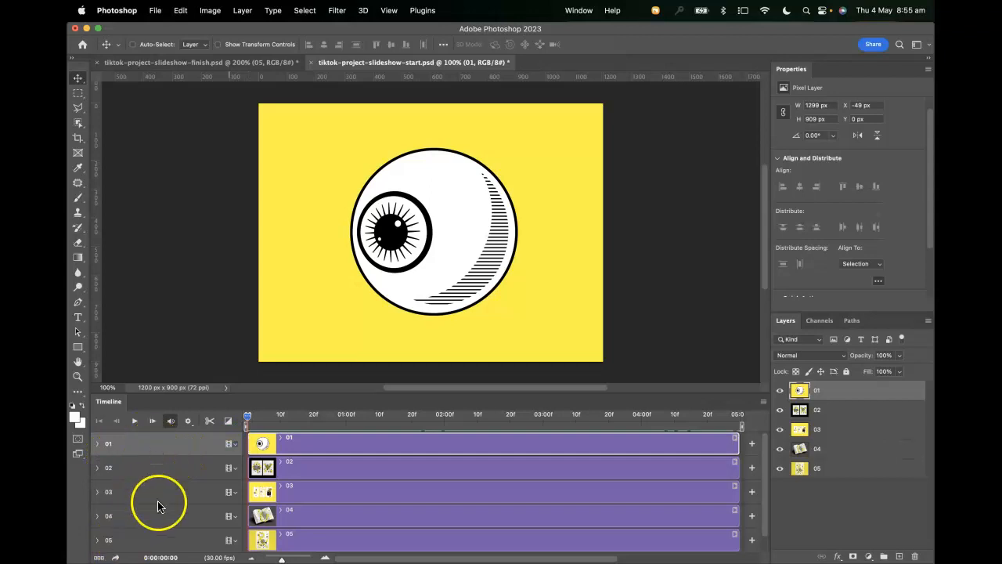
pyautogui.click(134, 421)
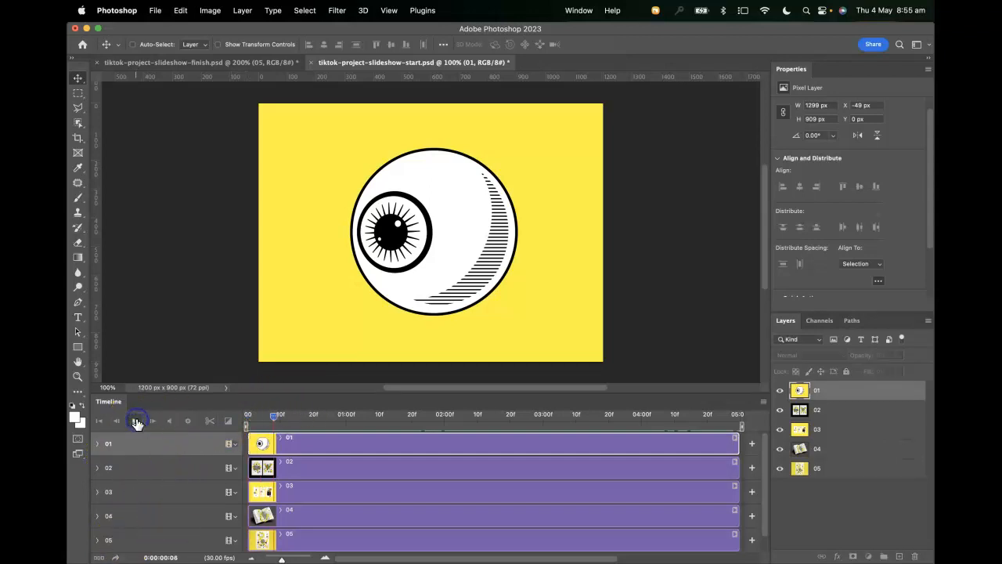
pyautogui.click(135, 421)
pyautogui.moveTo(367, 419); pyautogui.dragTo(232, 421)
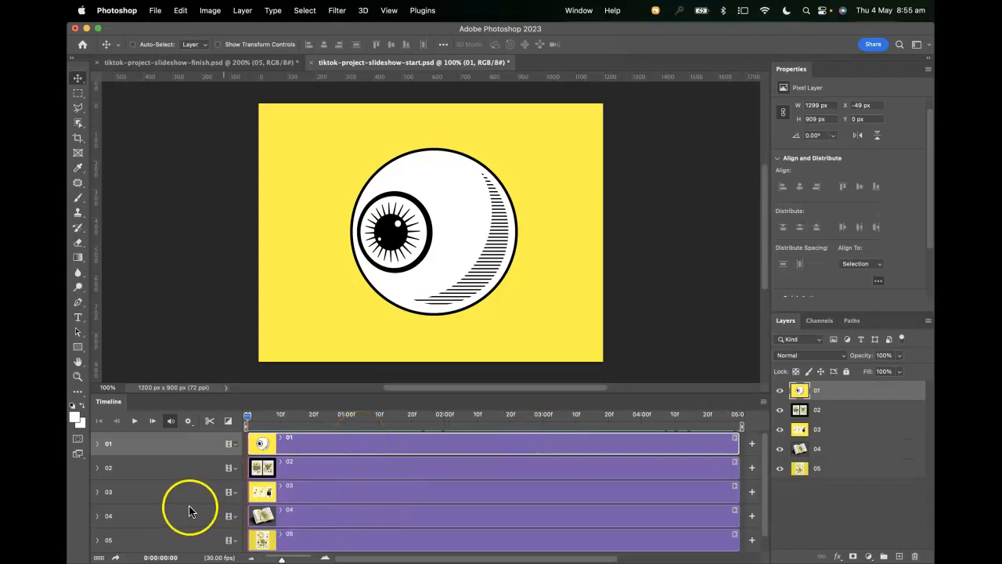
# Step: Select all layers 01 to 05 and combine their tracks into a new video group from clips
pyautogui.keyDown('shift'); pyautogui.click(830, 468); pyautogui.keyUp('shift')
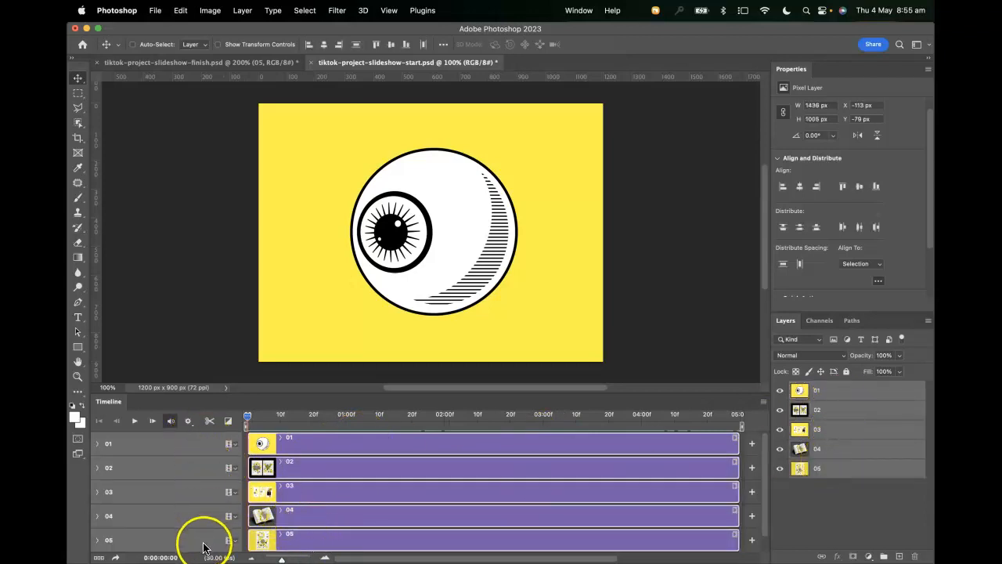
pyautogui.click(191, 456)
pyautogui.keyDown('shift'); pyautogui.click(202, 540); pyautogui.keyUp('shift')
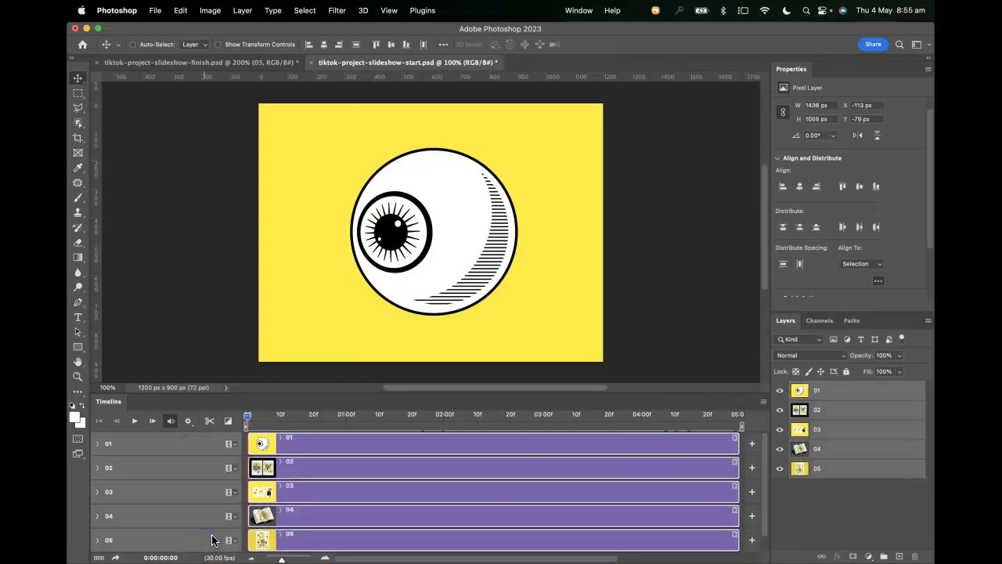
pyautogui.click(241, 445)
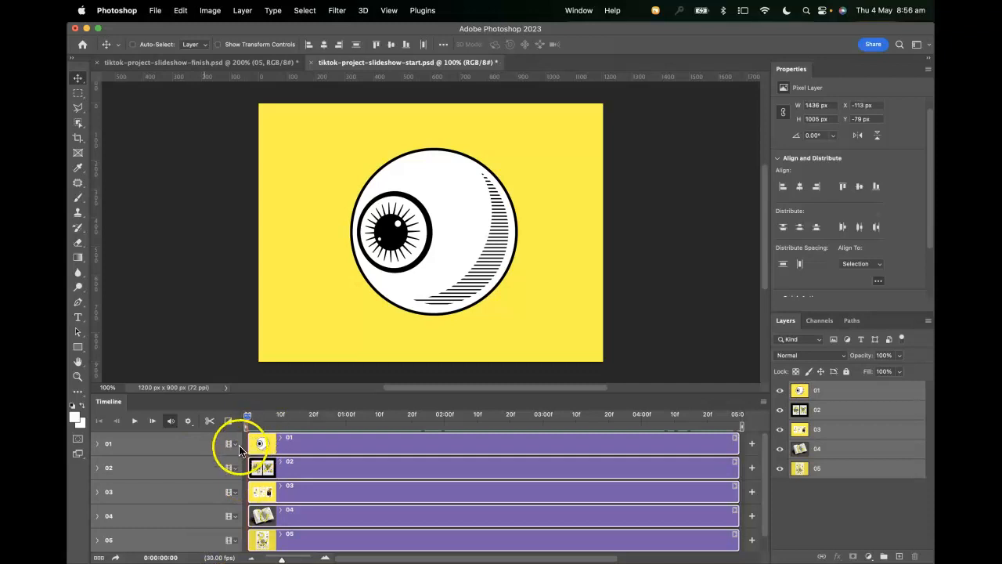
pyautogui.click(236, 443)
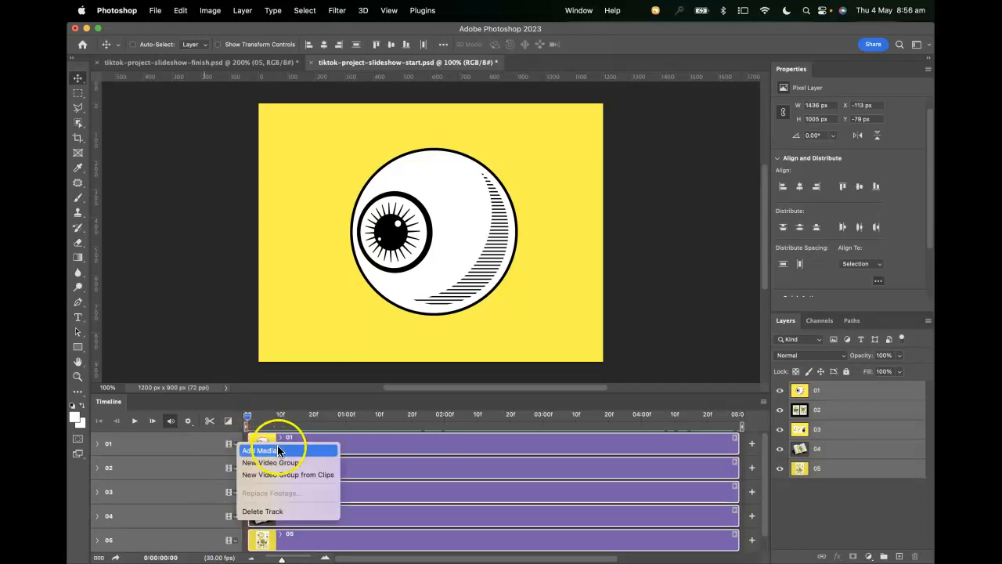
pyautogui.click(292, 474)
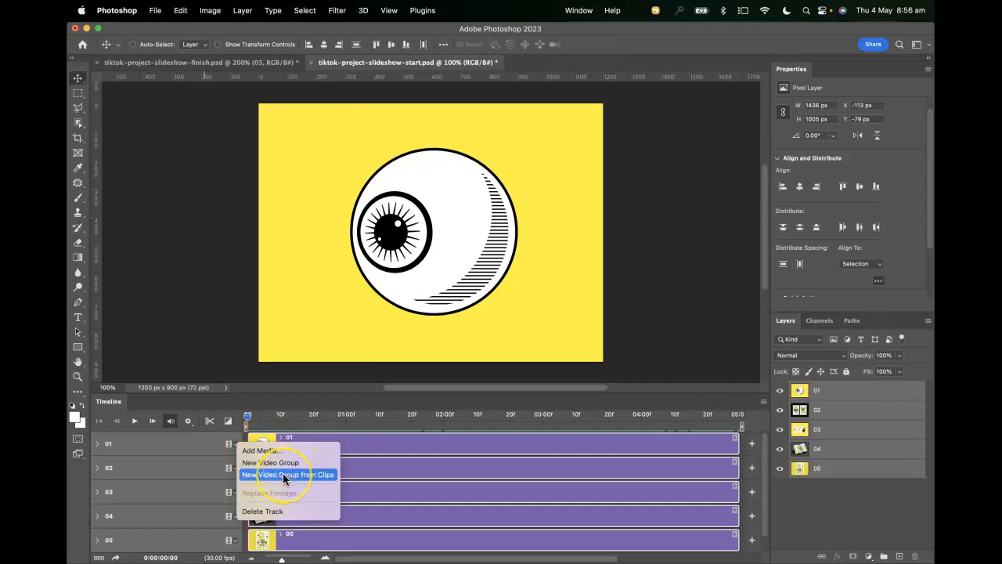
pyautogui.click(283, 474)
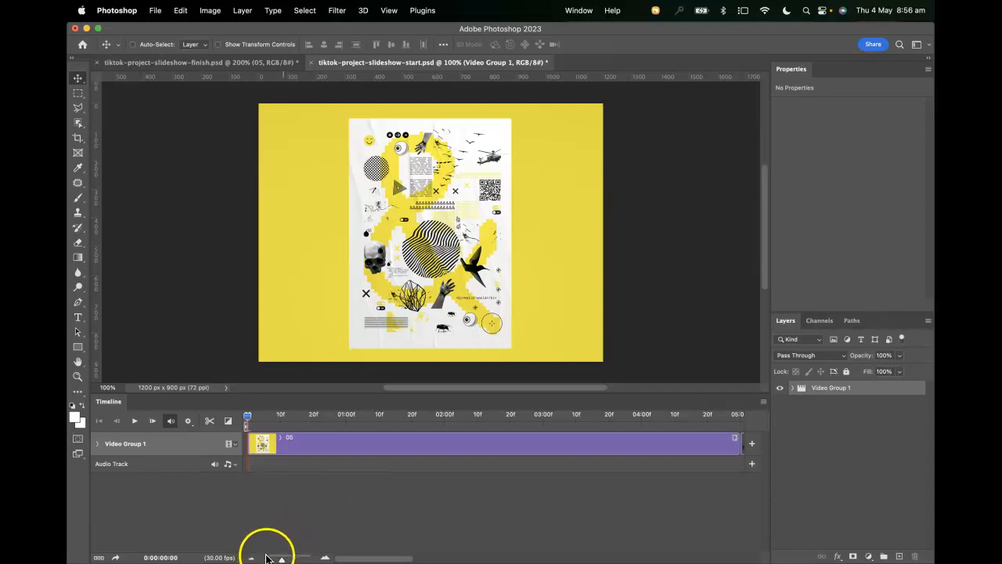
# Step: Zoom the timeline out to fit all five clips and preview the slideshow sequence by scrubbing and playing it
pyautogui.moveTo(278, 554)
pyautogui.mouseDown()
pyautogui.moveTo(298, 557)
pyautogui.moveTo(274, 559)
pyautogui.mouseUp()
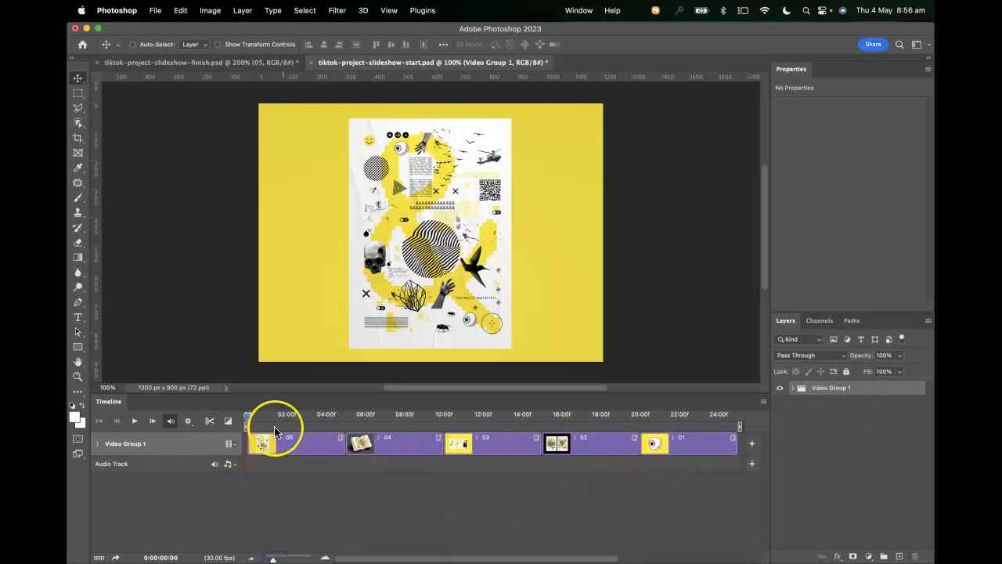
pyautogui.moveTo(250, 418); pyautogui.dragTo(195, 420)
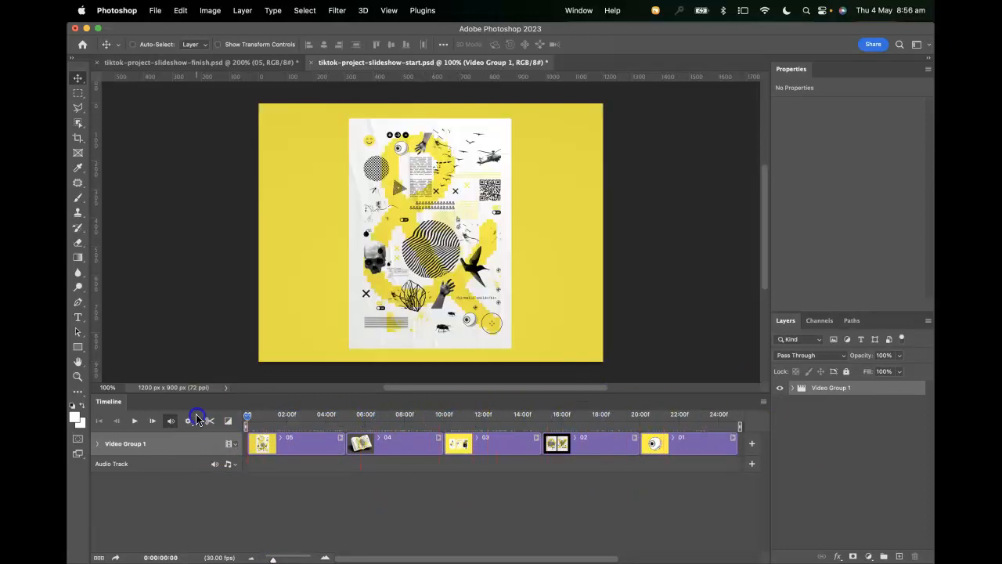
pyautogui.click(137, 424)
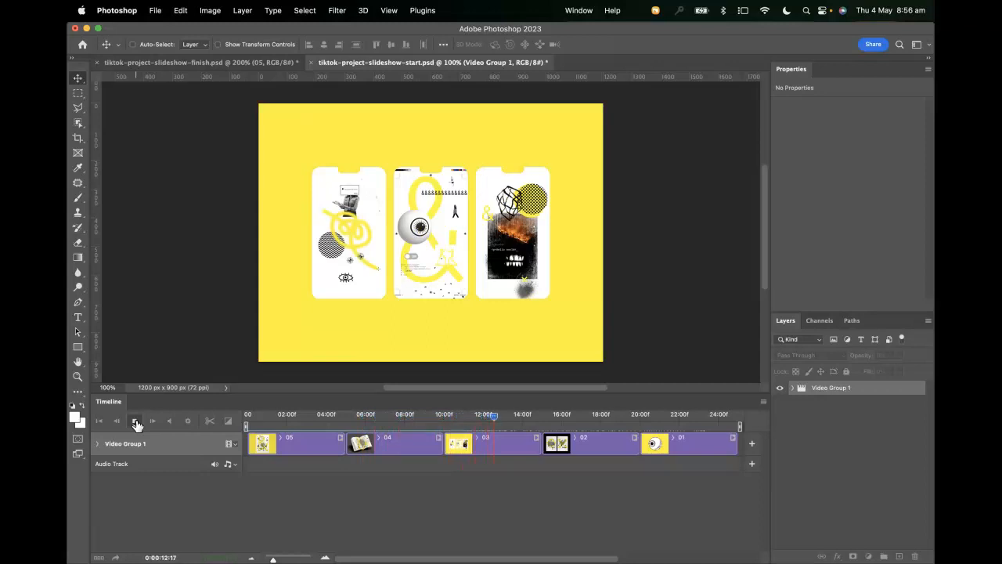
pyautogui.click(137, 423)
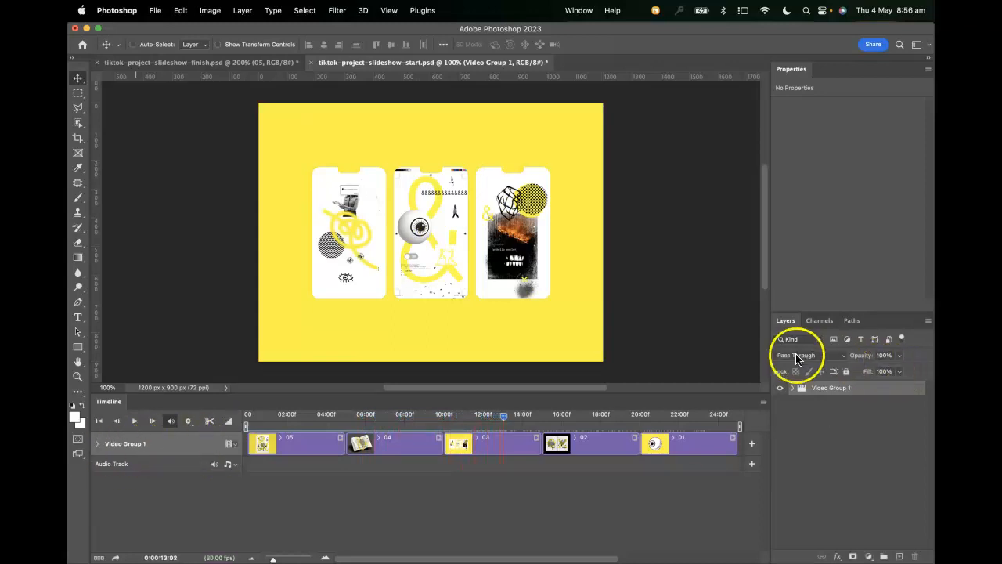
# Step: Expand the video group in the layer stack to examine its contents and layer order, and collapse it again
pyautogui.click(793, 389)
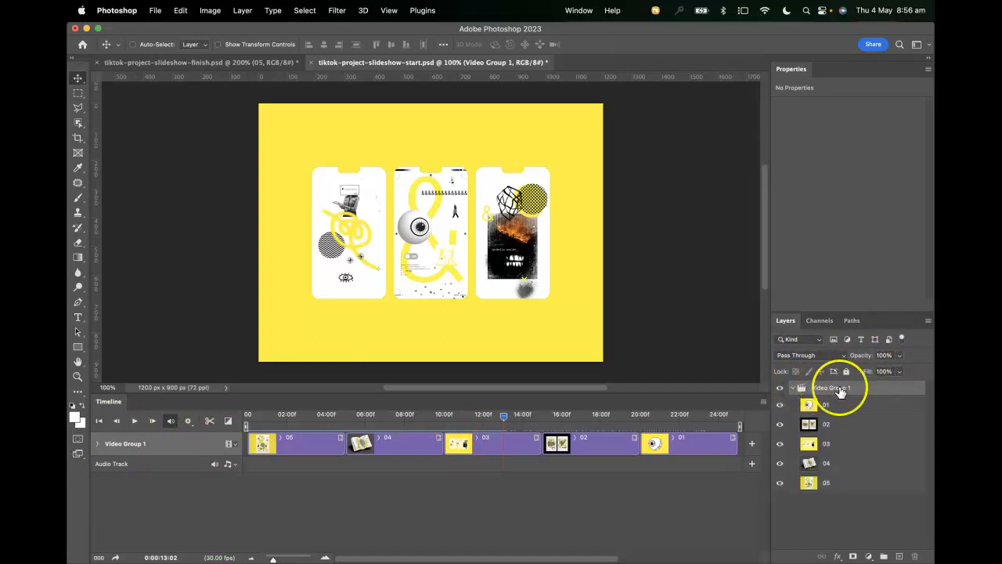
pyautogui.click(793, 389)
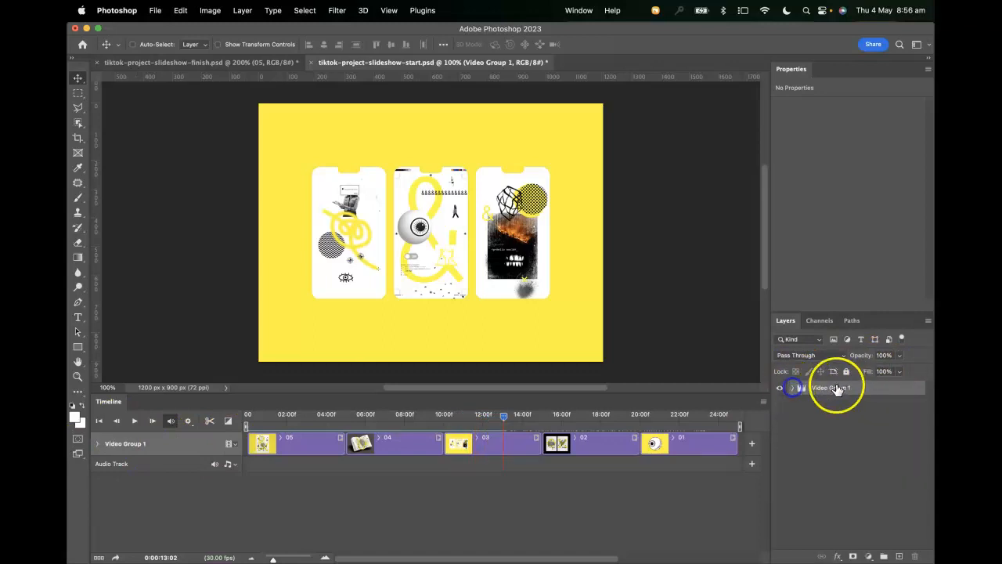
pyautogui.click(793, 387)
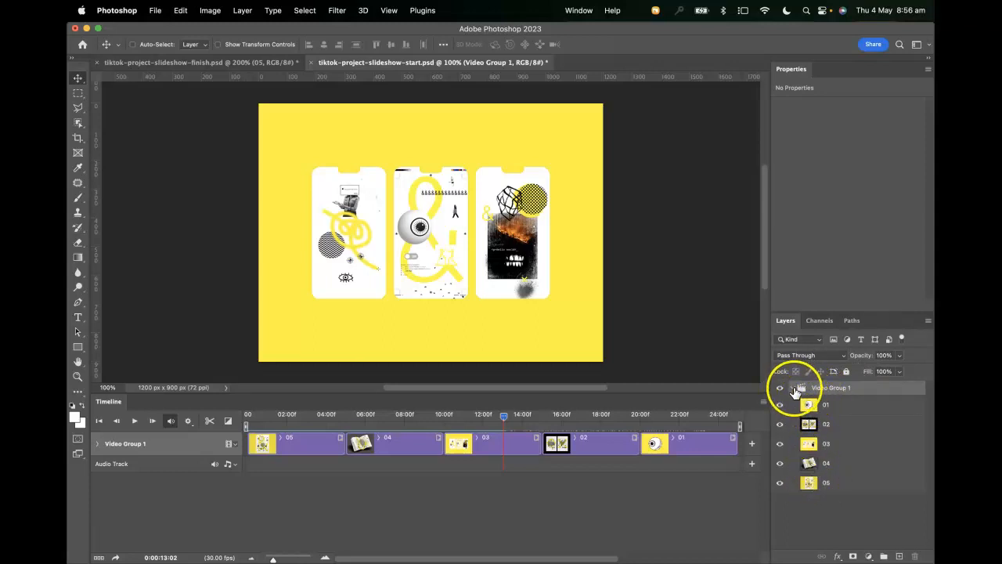
pyautogui.click(794, 388)
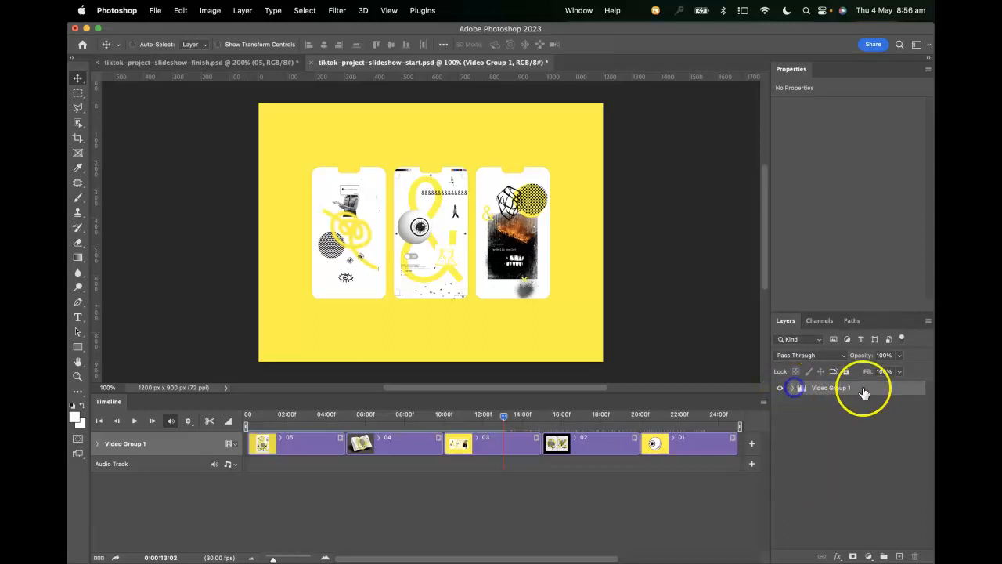
pyautogui.click(793, 388)
pyautogui.click(794, 388)
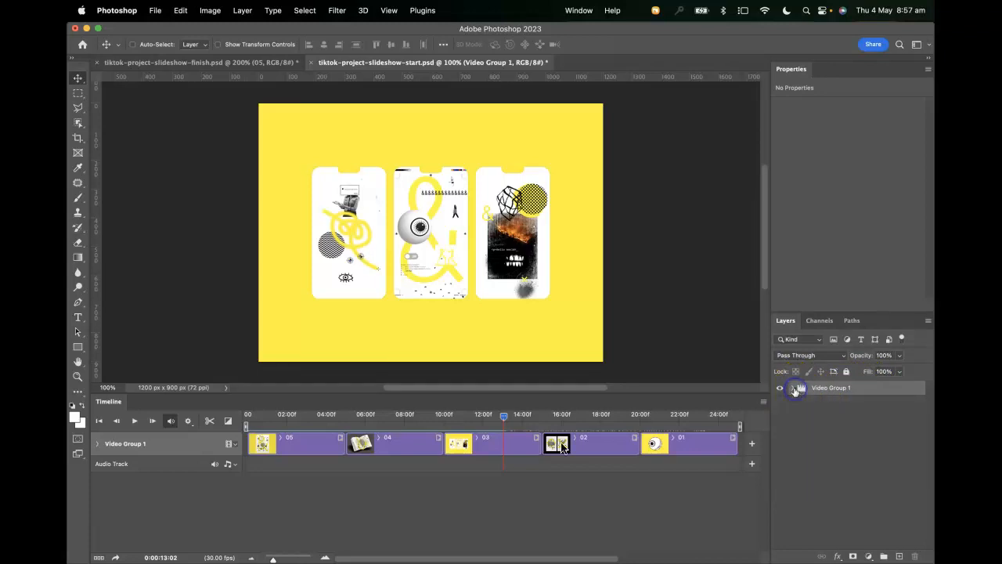
# Step: From the start of the timeline, try shortening clip 05 and moving clip 04 ahead of it, undoing each change
pyautogui.moveTo(264, 410); pyautogui.dragTo(229, 421)
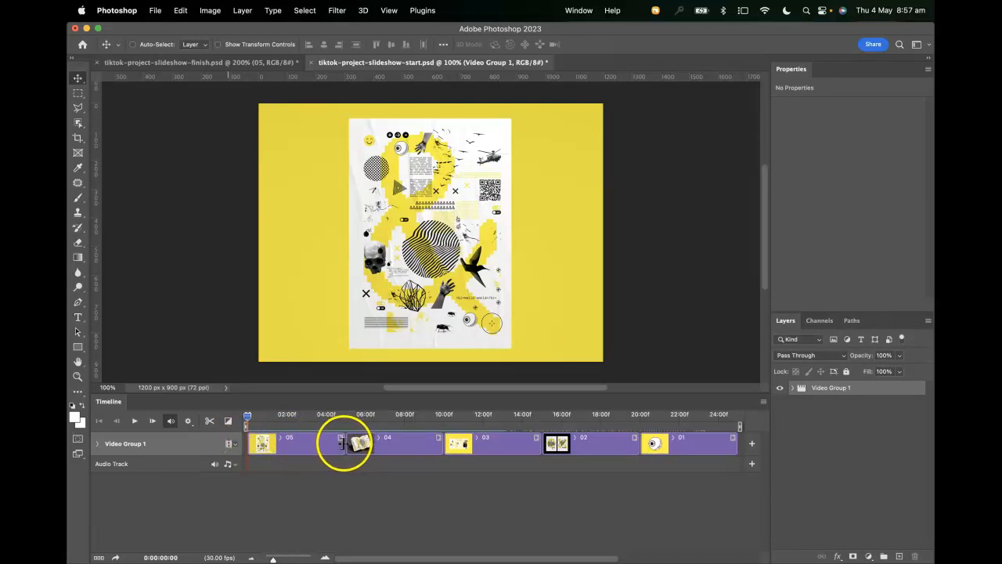
pyautogui.moveTo(341, 444); pyautogui.dragTo(317, 443)
pyautogui.press('super+z')
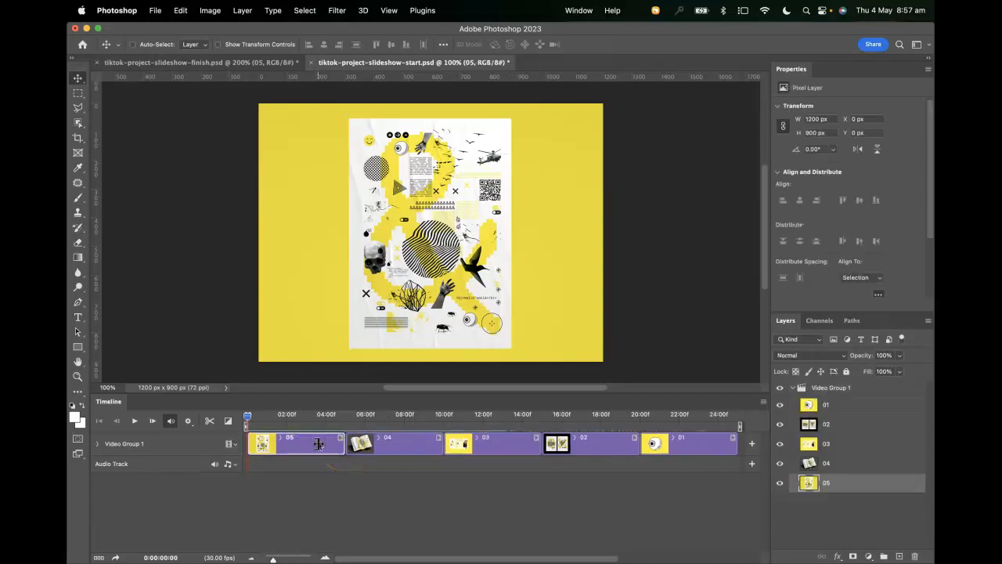
pyautogui.moveTo(417, 452); pyautogui.dragTo(271, 447)
pyautogui.press('super+z')
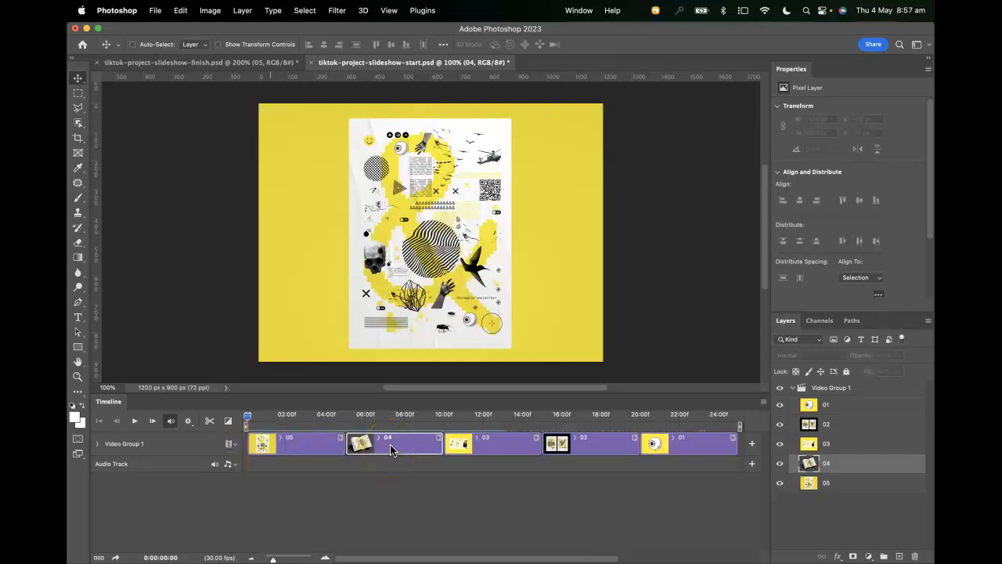
# Step: Apply a Zoom motion to clip 05, set to zoom in and resize to fill the canvas
pyautogui.moveTo(249, 415)
pyautogui.mouseDown()
pyautogui.moveTo(333, 420)
pyautogui.moveTo(230, 419)
pyautogui.mouseUp()
pyautogui.click(341, 440)
pyautogui.click(389, 387)
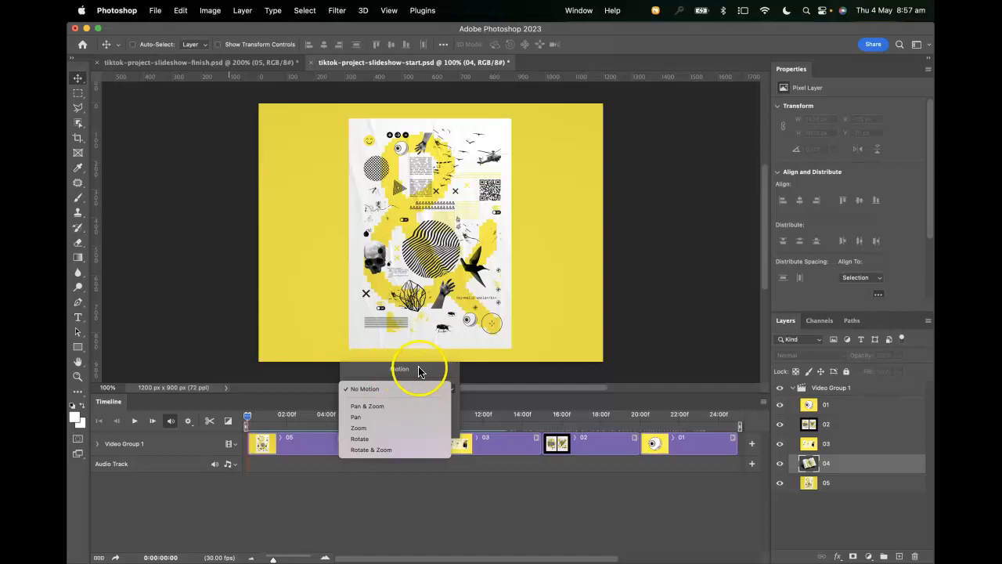
pyautogui.click(363, 428)
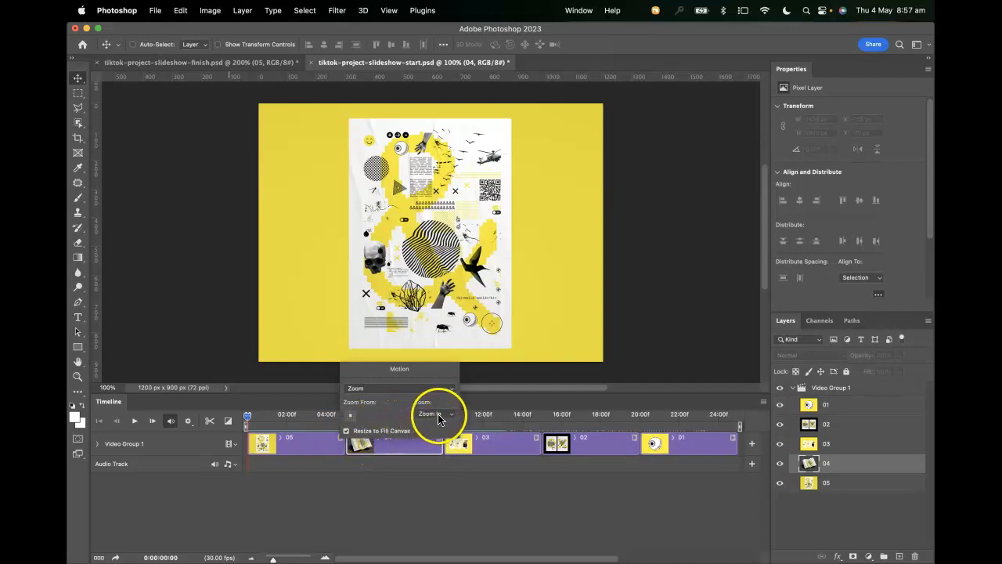
pyautogui.click(392, 451)
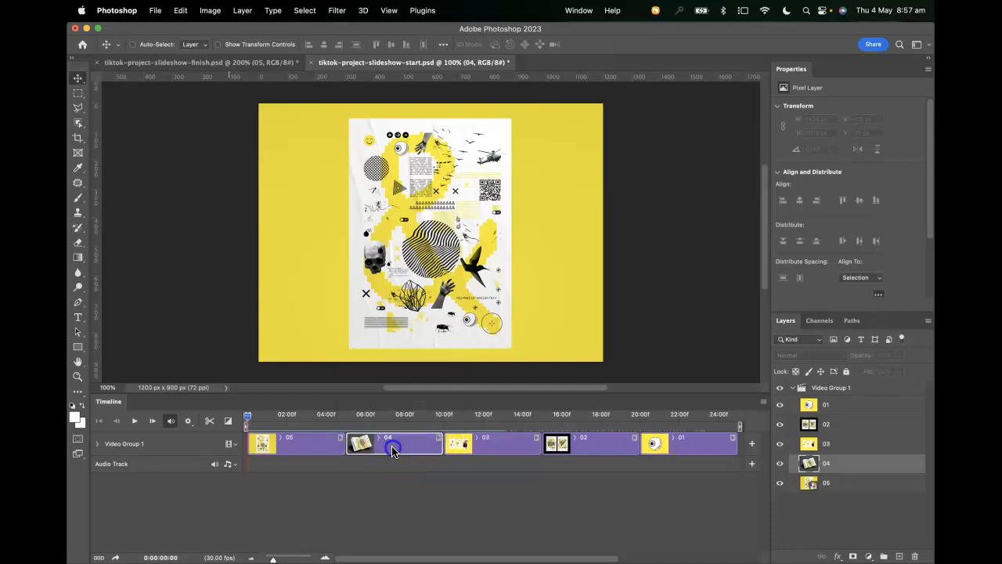
pyautogui.click(288, 448)
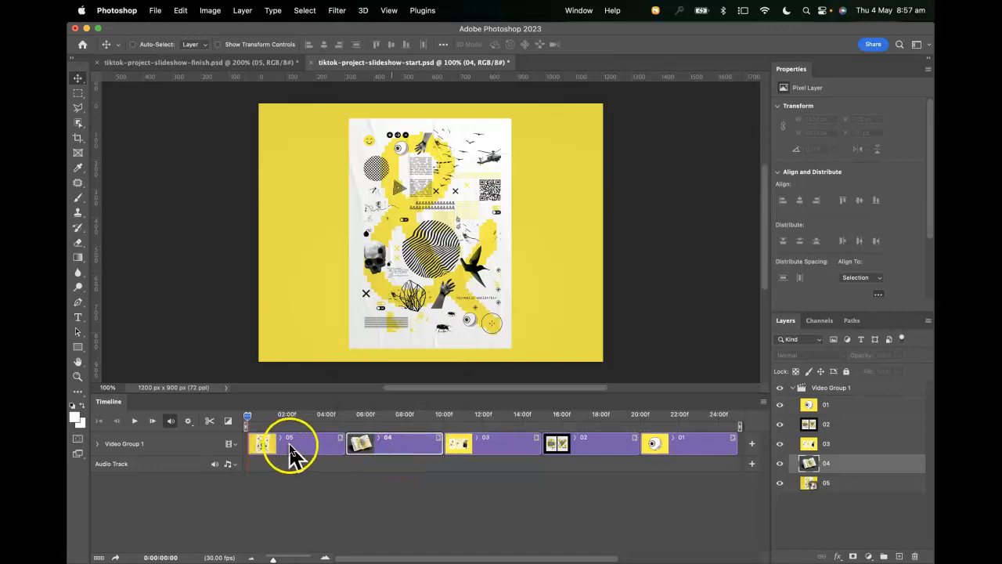
# Step: Recheck clip 05's motion settings, and apply a Zoom motion to clip 04 set to Zoom Out, resized to fill the canvas
pyautogui.click(341, 438)
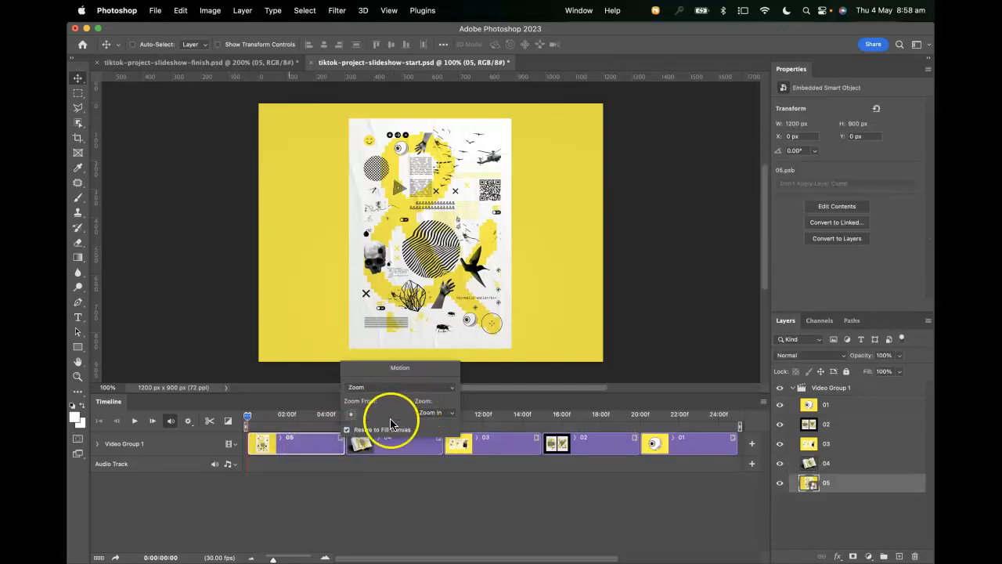
pyautogui.click(394, 445)
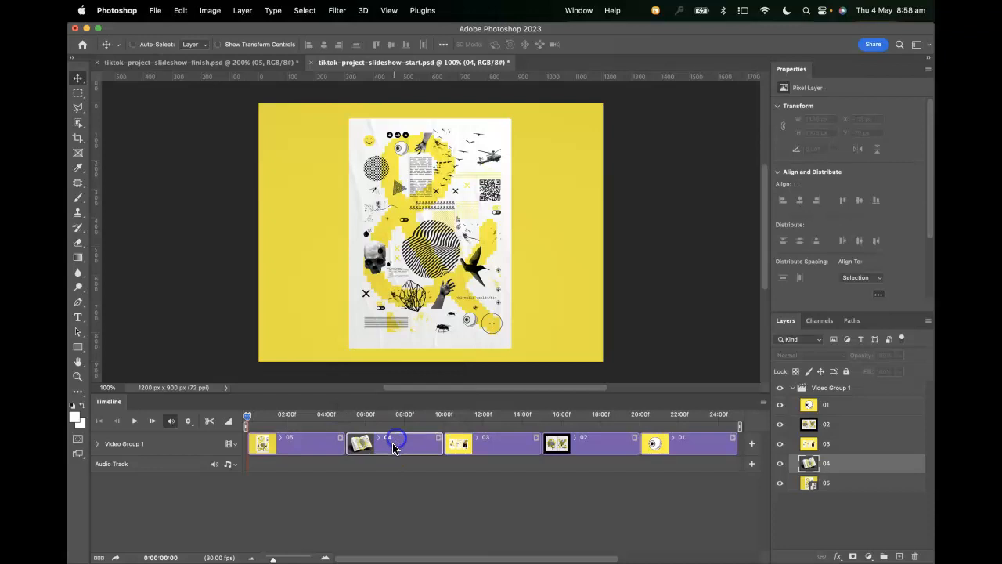
pyautogui.click(438, 438)
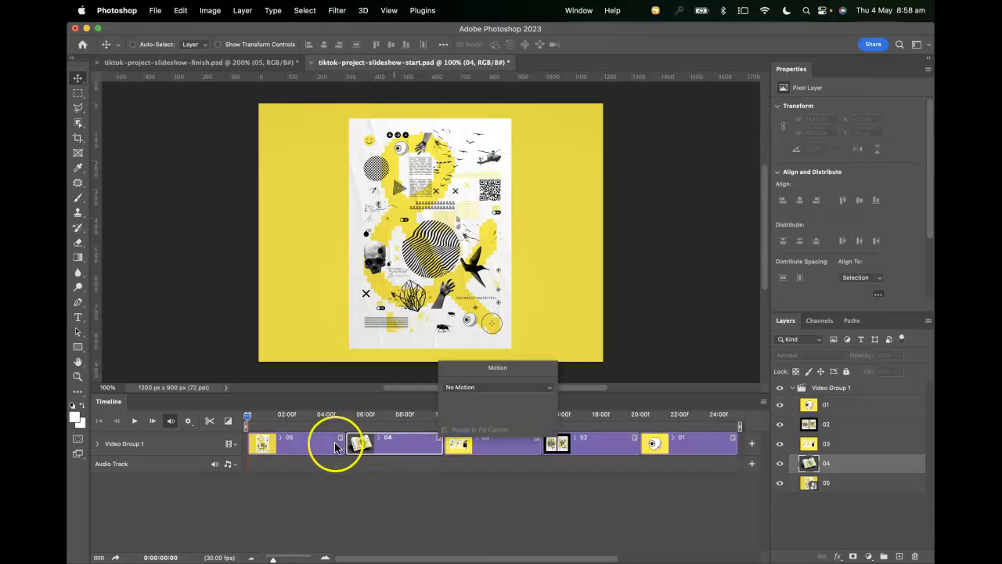
pyautogui.click(313, 447)
pyautogui.click(429, 444)
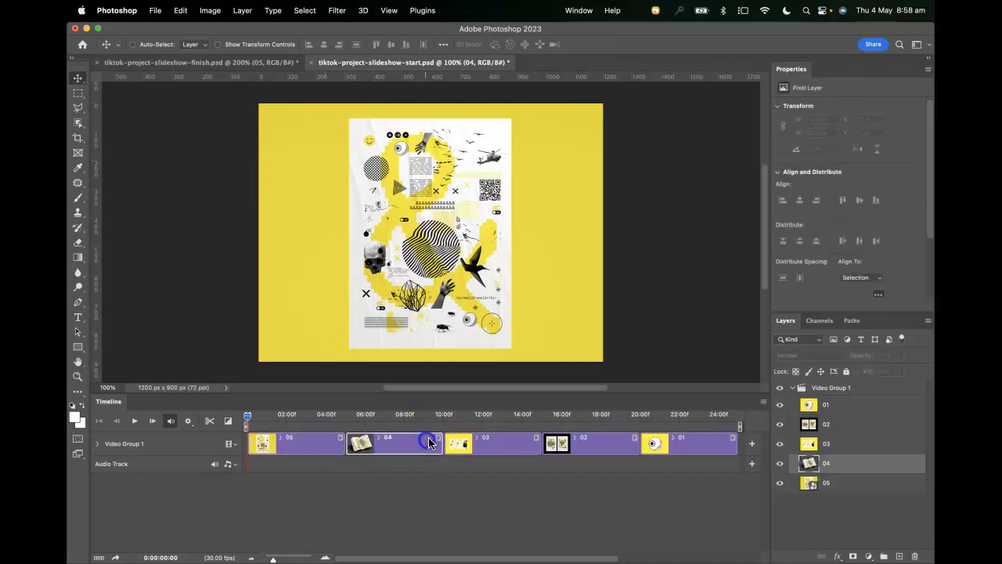
pyautogui.click(437, 439)
pyautogui.click(469, 389)
pyautogui.click(464, 428)
pyautogui.click(552, 414)
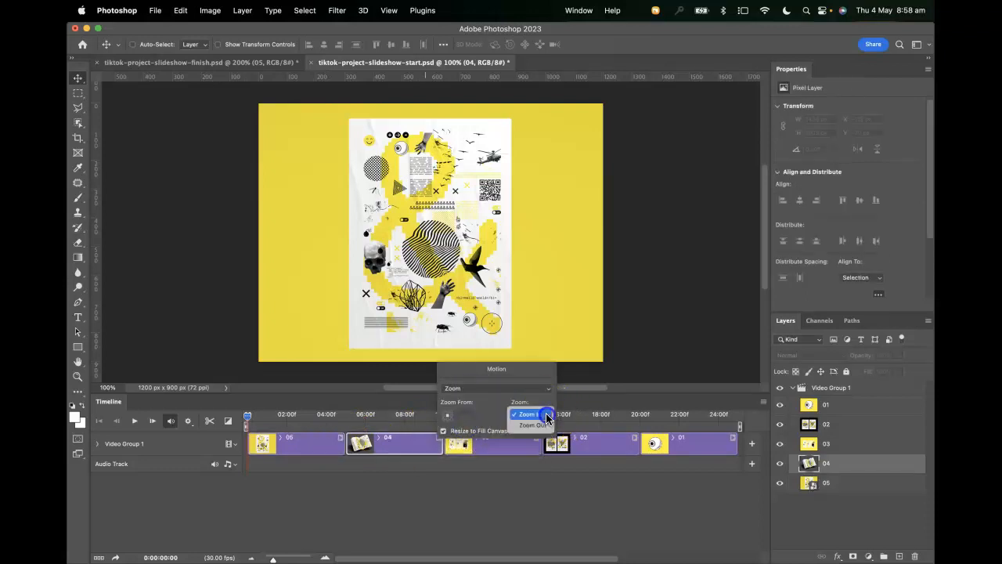
pyautogui.click(533, 426)
pyautogui.click(521, 446)
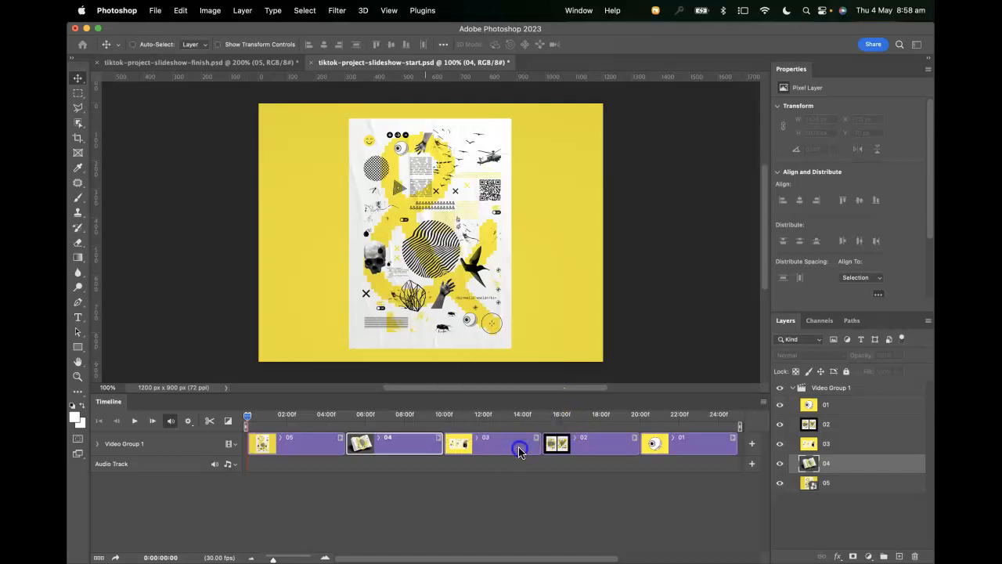
# Step: Apply a Zoom motion to clip 03 in the video group
pyautogui.click(521, 447)
pyautogui.click(538, 438)
pyautogui.click(594, 391)
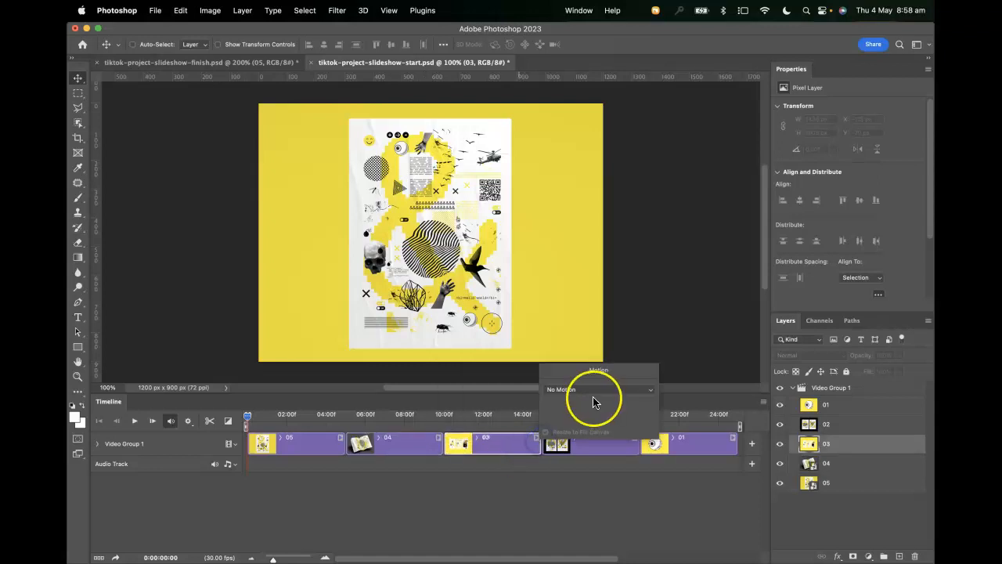
pyautogui.click(582, 428)
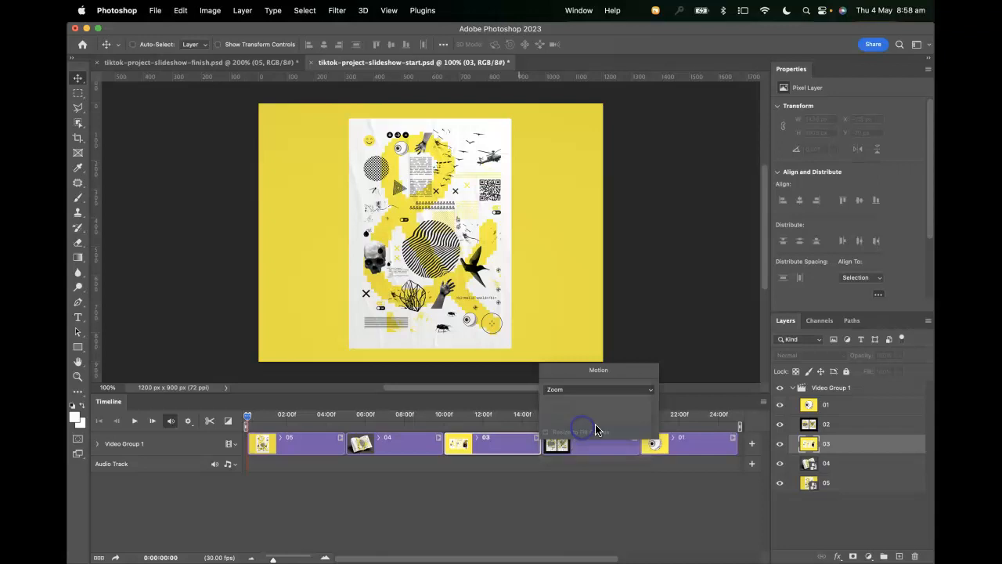
# Step: Apply a Zoom motion to clip 02, resized to fill the canvas
pyautogui.click(589, 450)
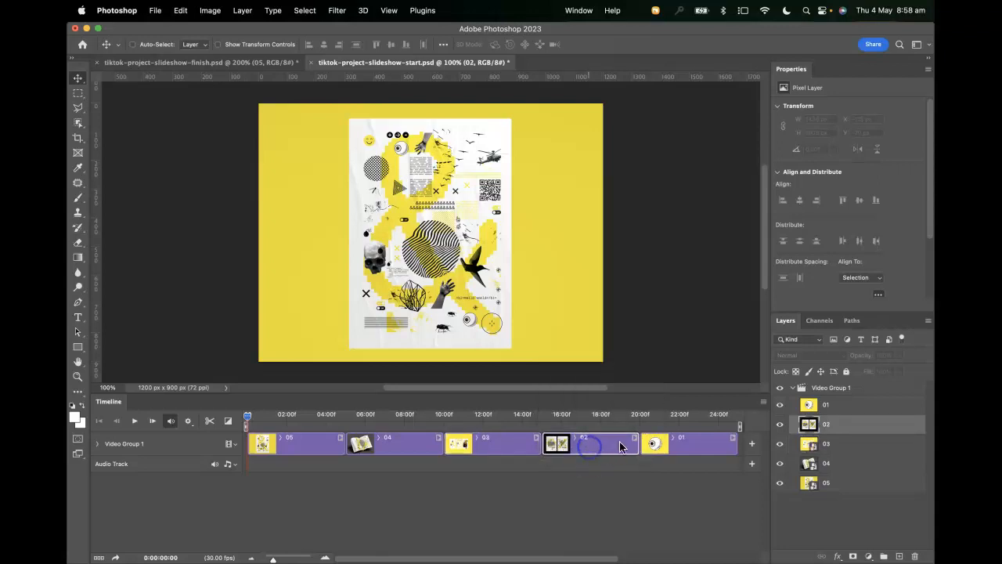
pyautogui.click(635, 437)
pyautogui.click(681, 389)
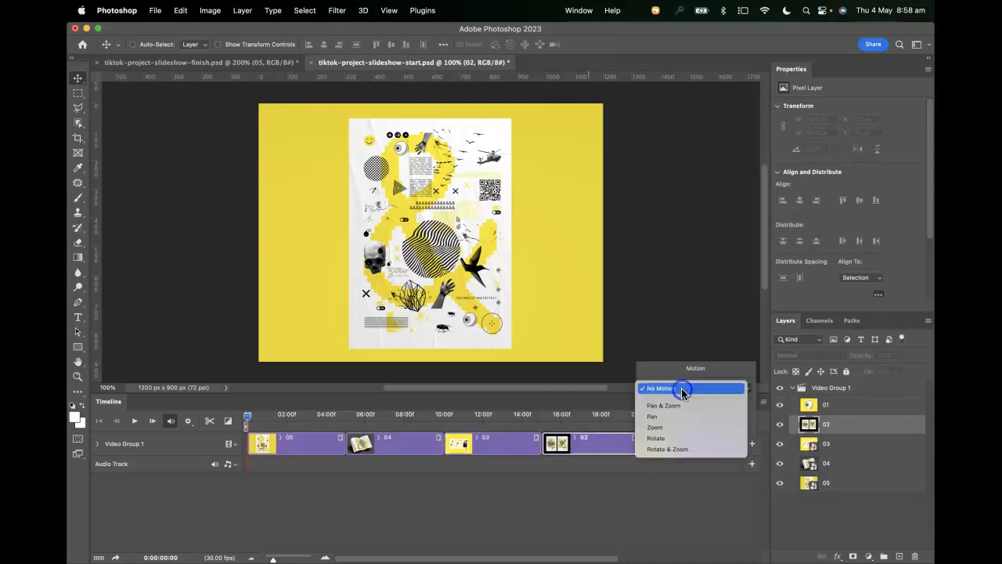
pyautogui.click(674, 427)
pyautogui.click(725, 412)
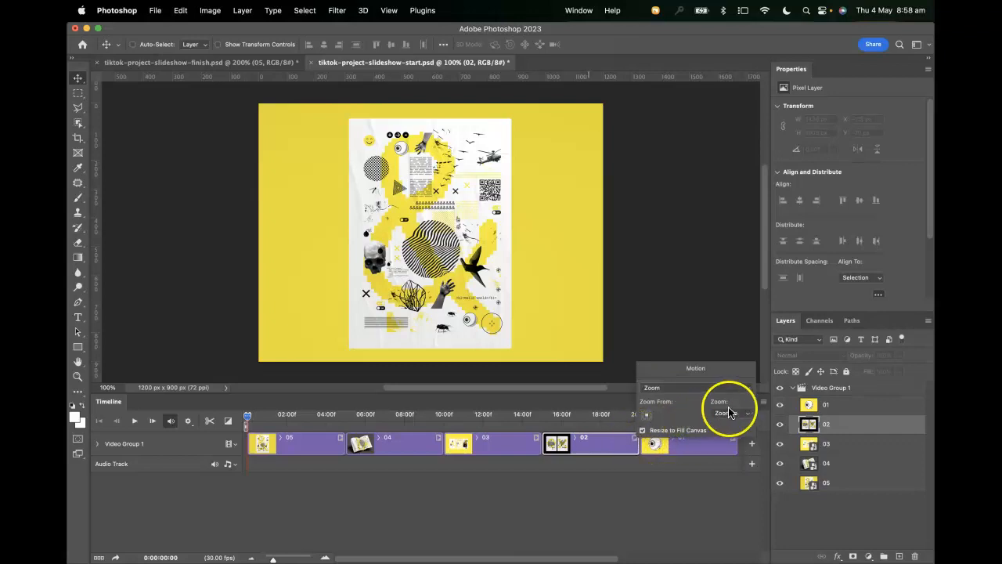
# Step: Apply a Zoom motion to clip 01, set to Zoom In and resized to fill the canvas
pyautogui.click(714, 448)
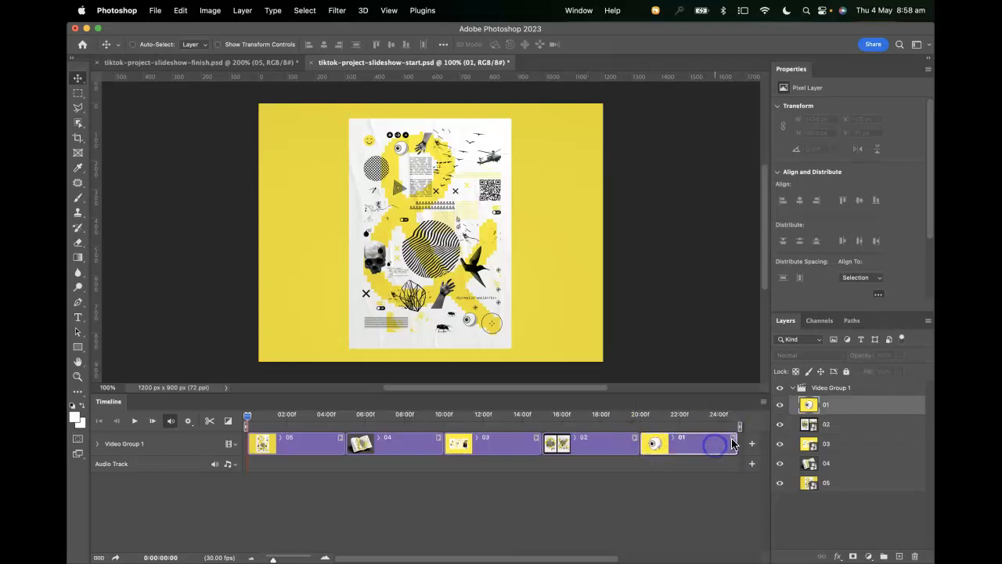
pyautogui.click(732, 437)
pyautogui.click(772, 390)
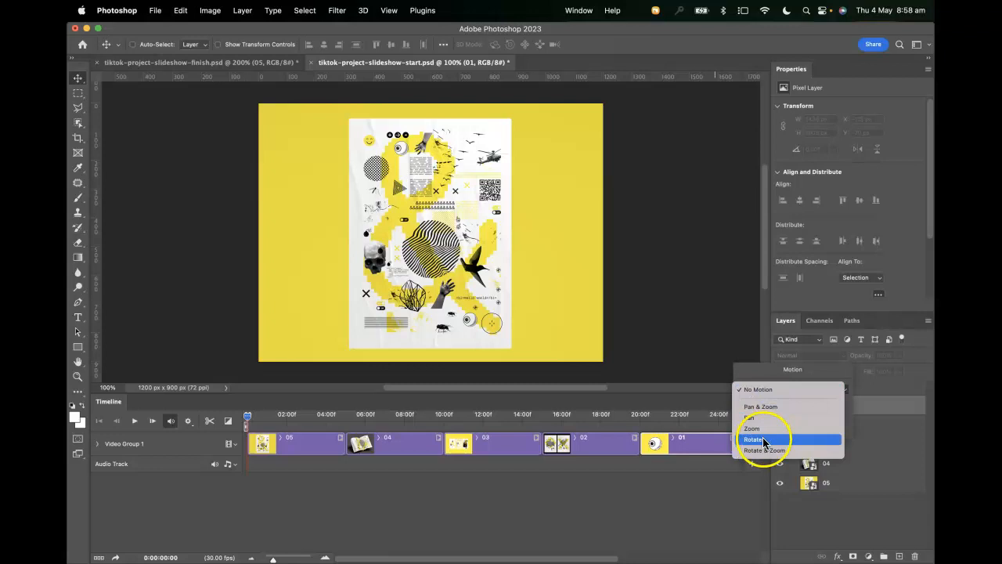
pyautogui.click(765, 428)
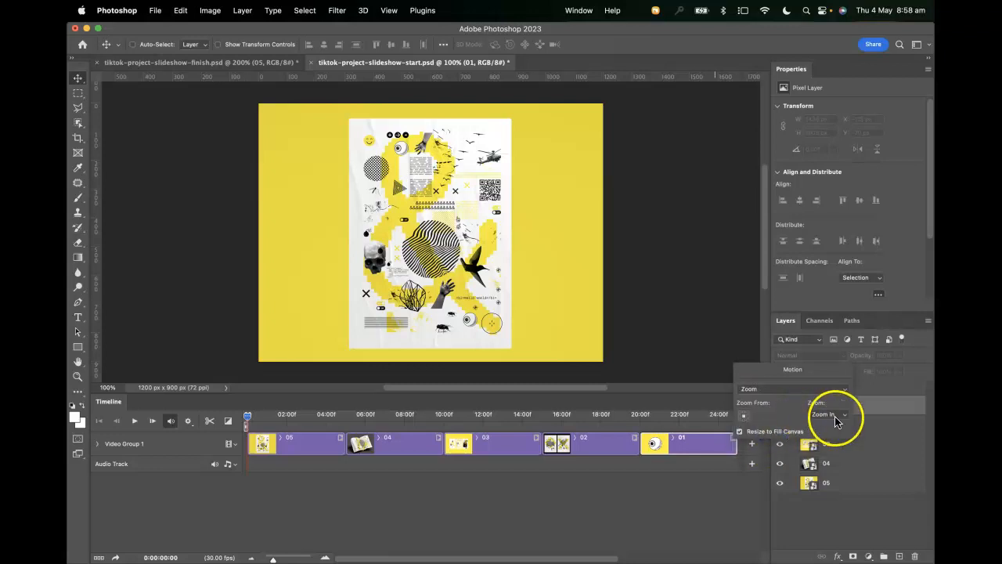
pyautogui.click(664, 417)
# Step: Play the slideshow from the beginning to preview the zoom motions on the first clips
pyautogui.moveTo(681, 423); pyautogui.dragTo(244, 416)
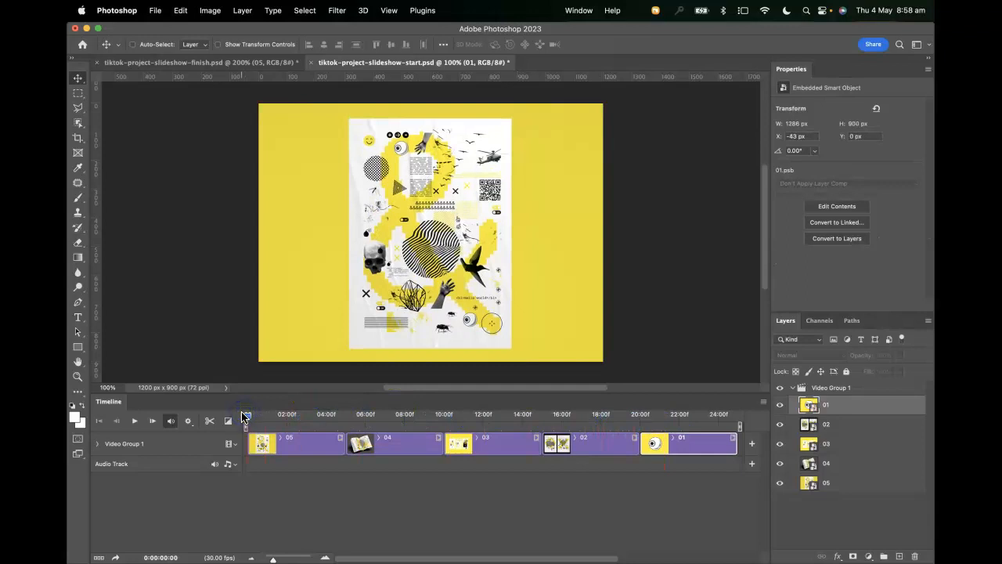
pyautogui.press('space')
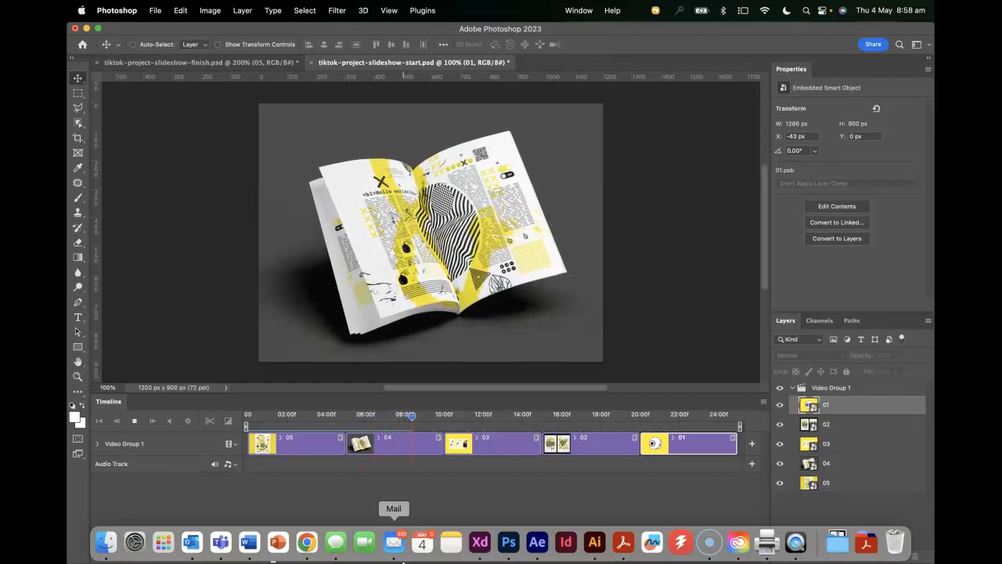
pyautogui.press('space')
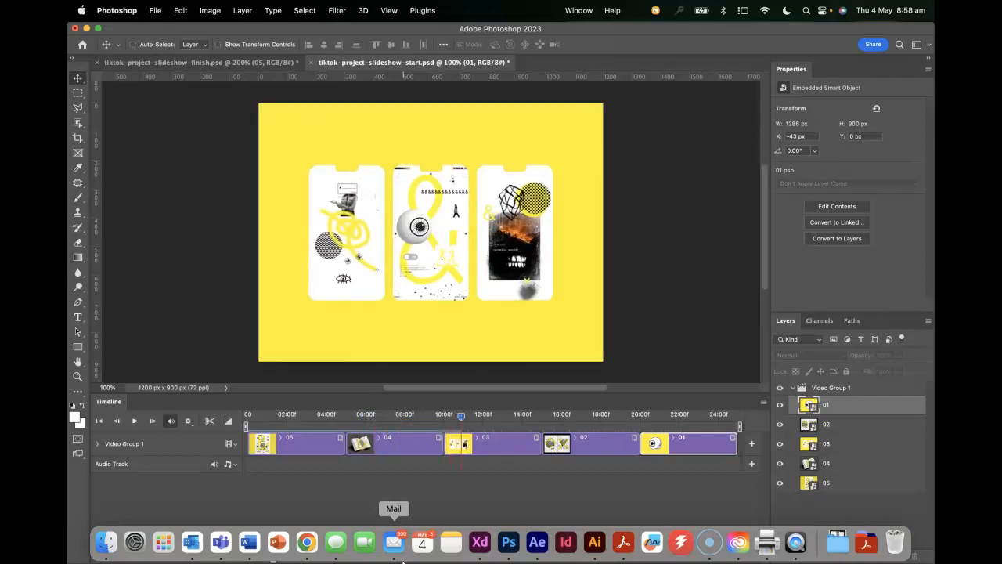
# Step: Reorder the video group so clip 01 comes first and clip 05 comes last
pyautogui.click(686, 446)
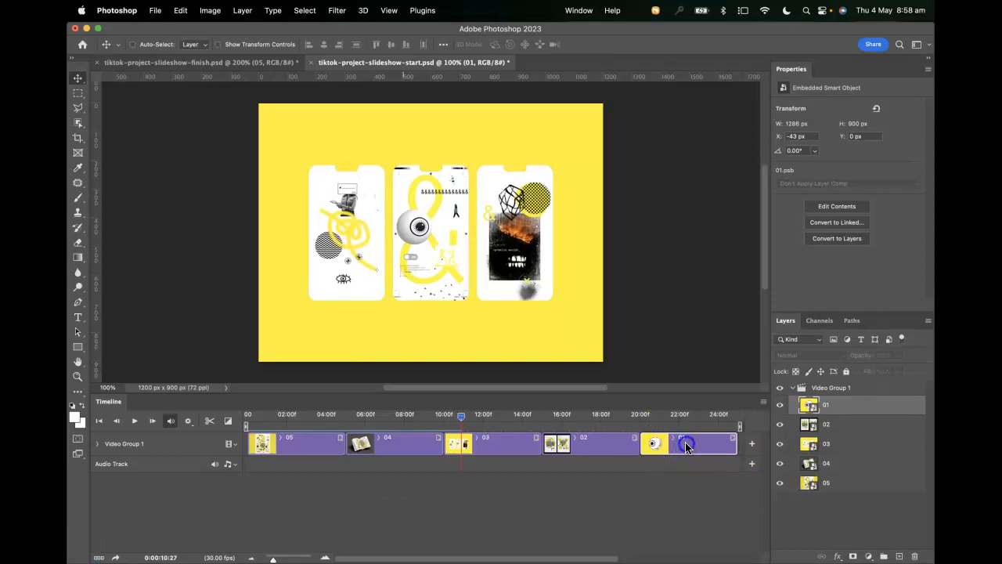
pyautogui.moveTo(686, 445); pyautogui.dragTo(260, 445)
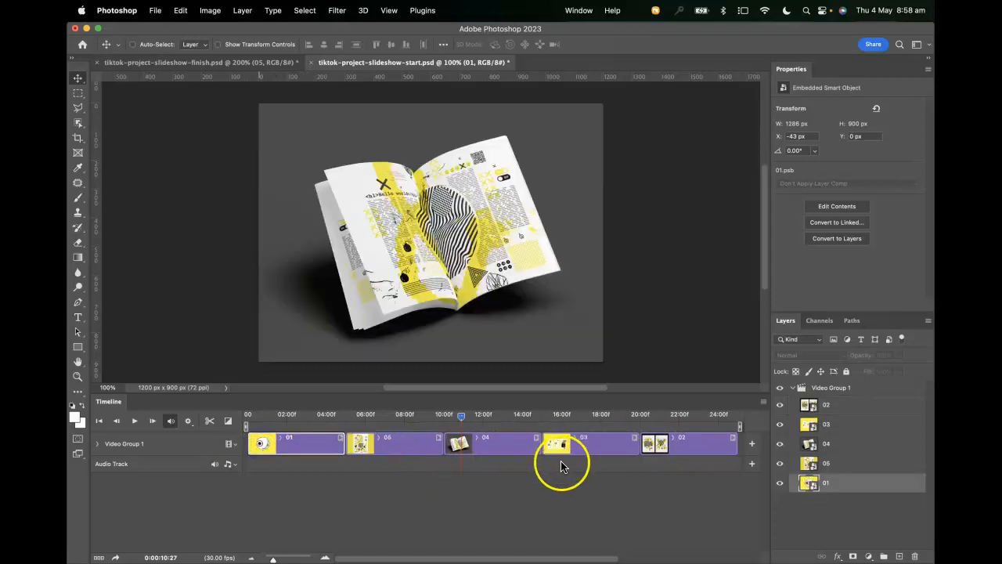
pyautogui.moveTo(396, 444); pyautogui.dragTo(735, 442)
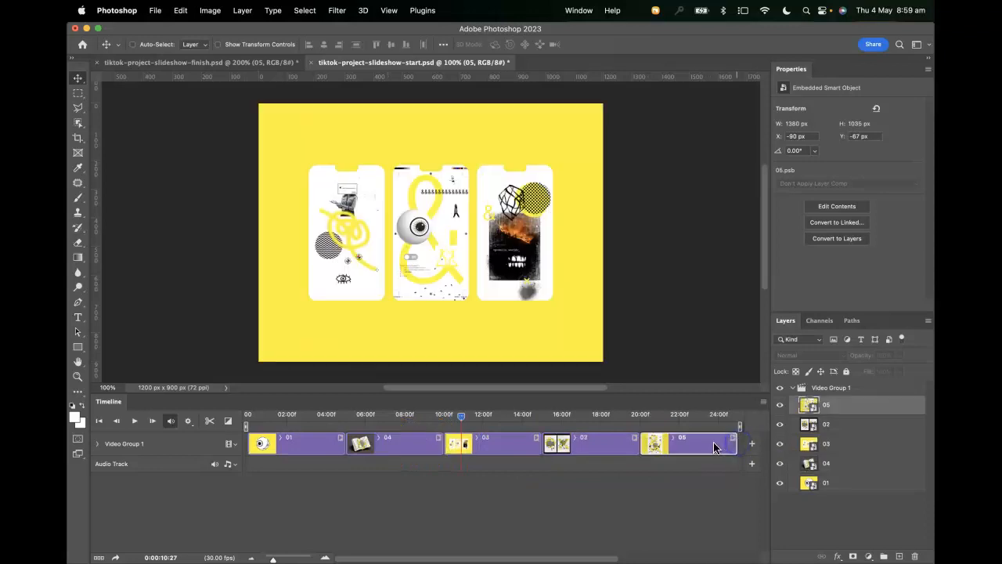
# Step: Preview the reordered slideshow from the beginning and return the playhead to the start
pyautogui.moveTo(668, 421); pyautogui.dragTo(167, 416)
pyautogui.press('space')
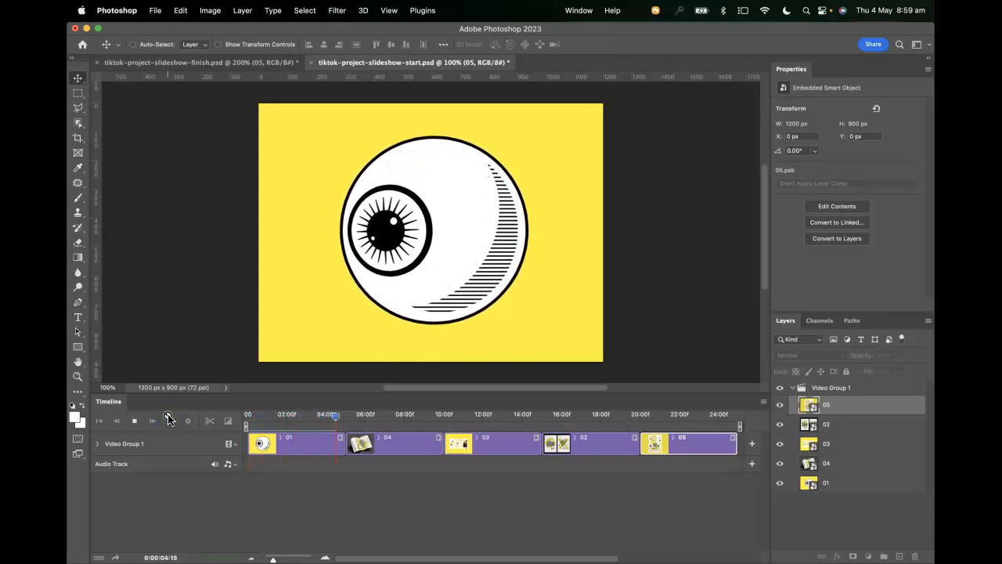
pyautogui.press('space')
pyautogui.moveTo(378, 420); pyautogui.dragTo(236, 423)
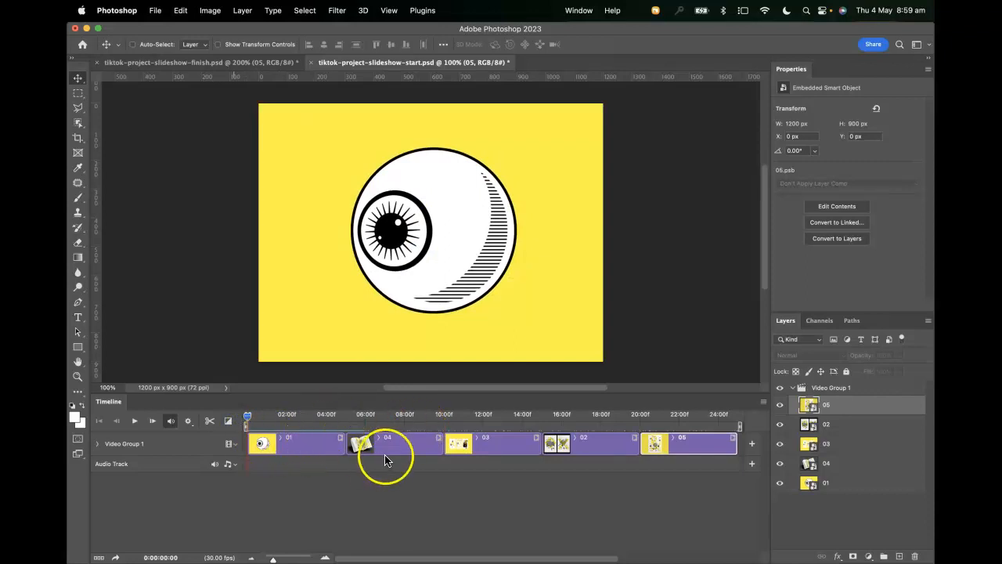
# Step: Add a 1 s Cross Fade transition at each junction between the five clips in the video group
pyautogui.click(229, 422)
pyautogui.moveTo(273, 348); pyautogui.dragTo(274, 349)
pyautogui.scroll(-1, 275, 349)
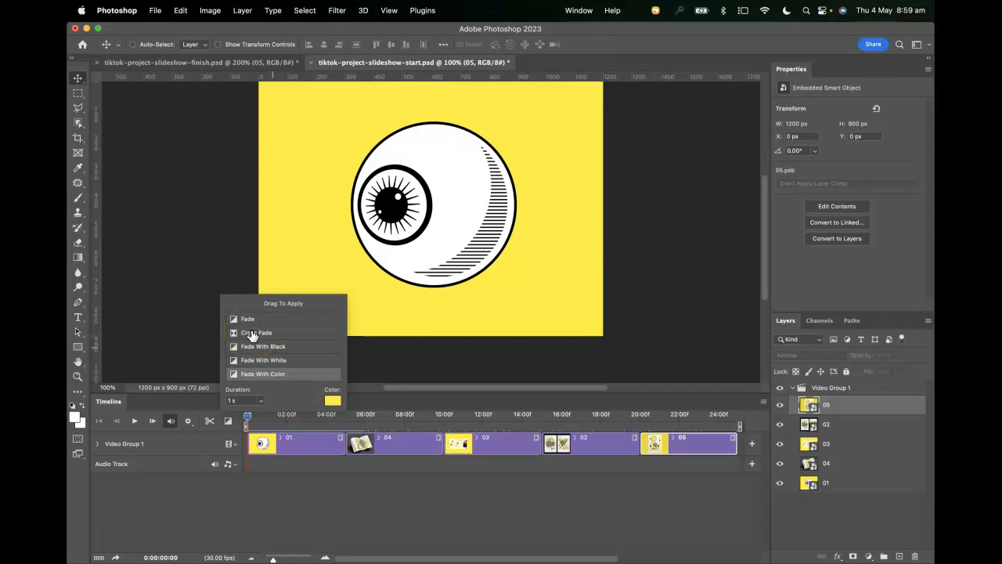
pyautogui.click(258, 333)
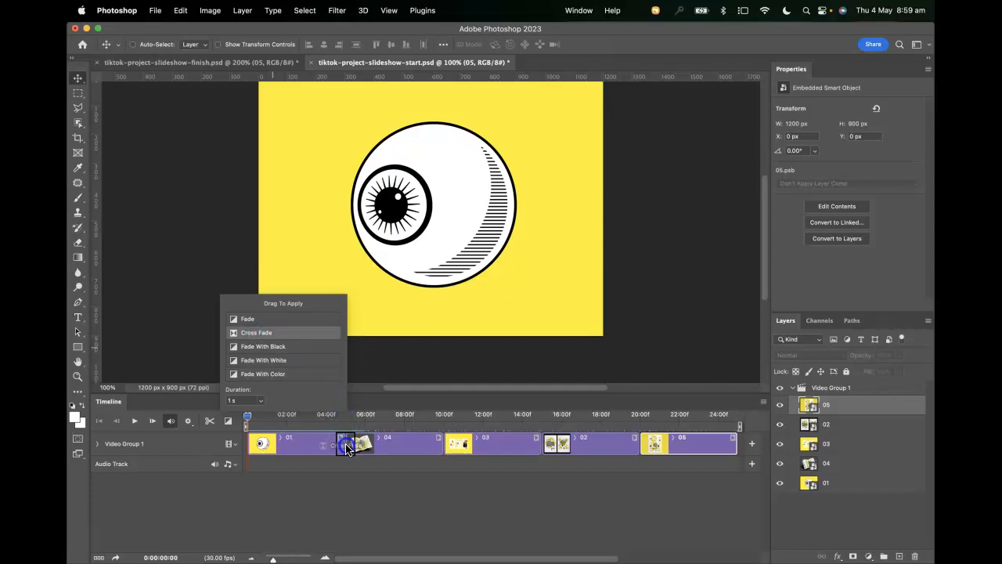
pyautogui.moveTo(347, 447); pyautogui.dragTo(348, 449)
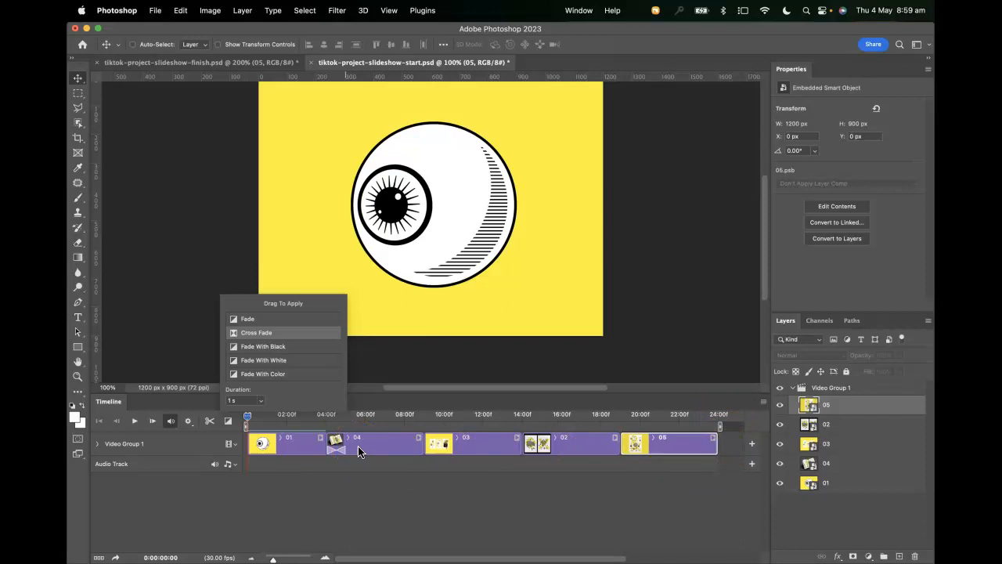
pyautogui.moveTo(257, 332); pyautogui.dragTo(424, 439)
pyautogui.moveTo(264, 335); pyautogui.dragTo(213, 412)
# Step: Play the slideshow to check the cross fades between clips, and return the playhead to the start
pyautogui.press('space')
pyautogui.click(303, 417)
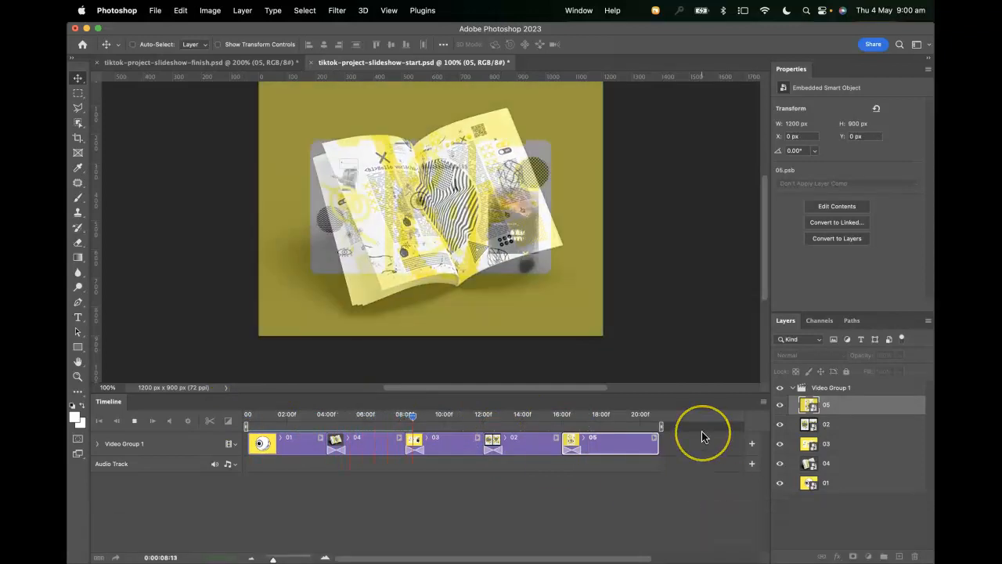
pyautogui.press('space')
pyautogui.moveTo(455, 417); pyautogui.dragTo(232, 421)
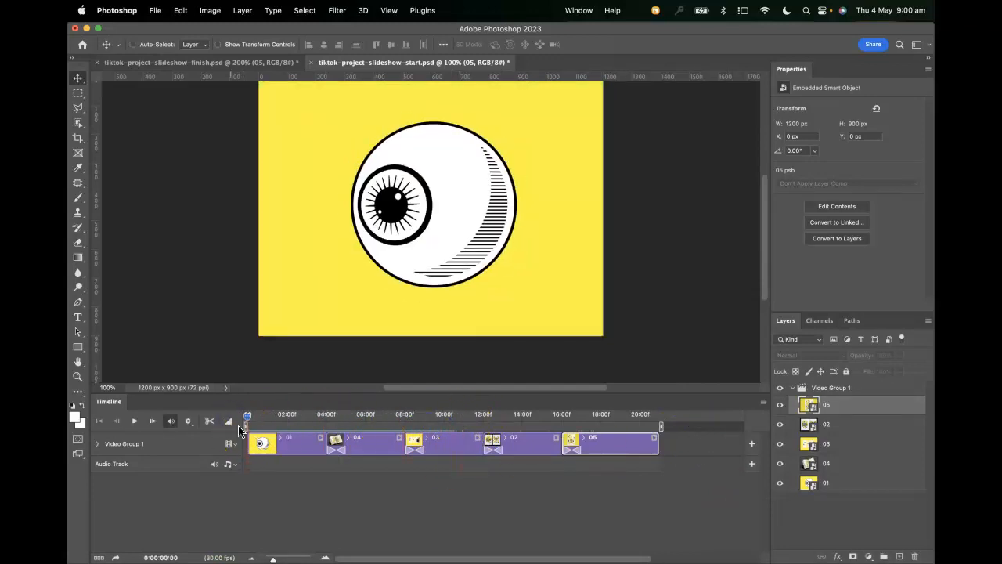
# Step: Add a 1 s Fade With Color transition in yellow to the start of clip 01 and the end of clip 05
pyautogui.click(227, 420)
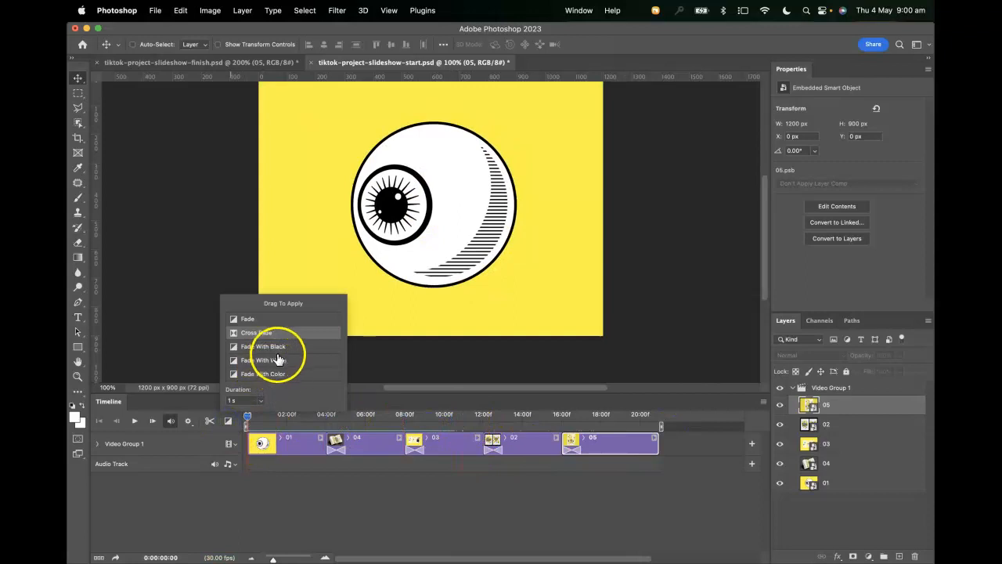
pyautogui.click(266, 373)
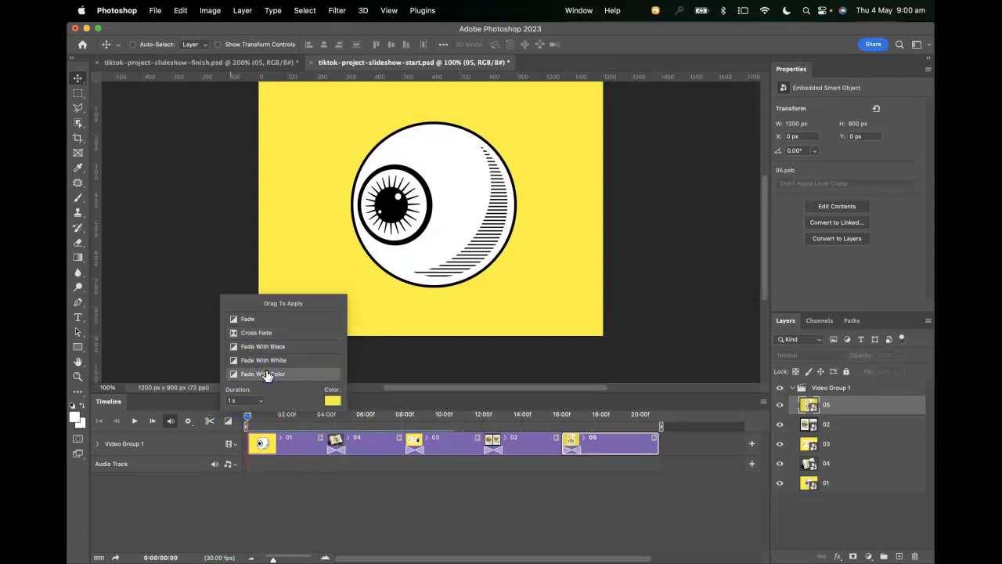
pyautogui.click(333, 400)
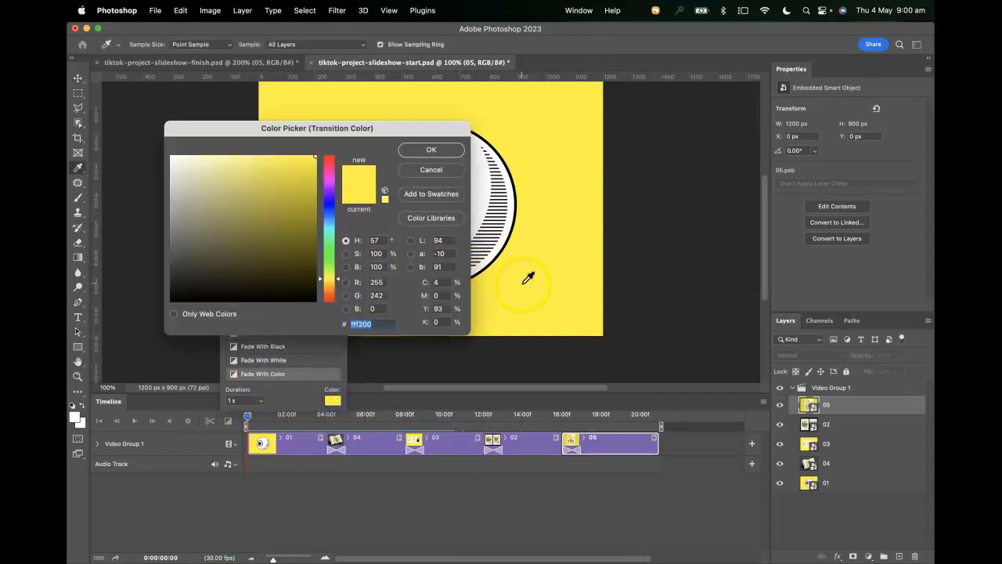
pyautogui.click(432, 149)
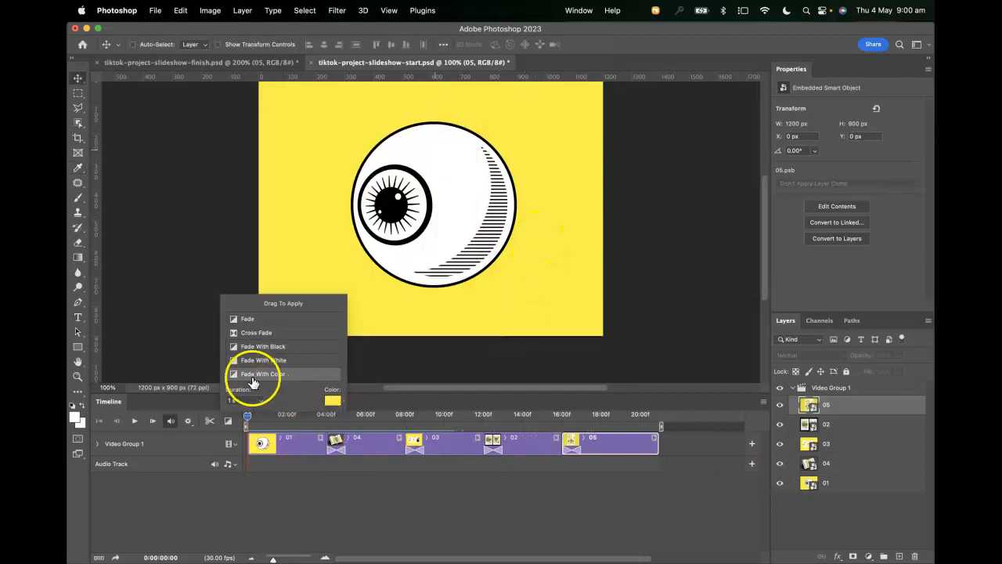
pyautogui.moveTo(245, 379); pyautogui.dragTo(253, 443)
pyautogui.moveTo(288, 376); pyautogui.dragTo(661, 453)
pyautogui.click(418, 396)
pyautogui.moveTo(420, 404); pyautogui.dragTo(417, 403)
# Step: Play the slideshow through to clip 05 to review the yellow opening fade and the transitions
pyautogui.click(275, 413)
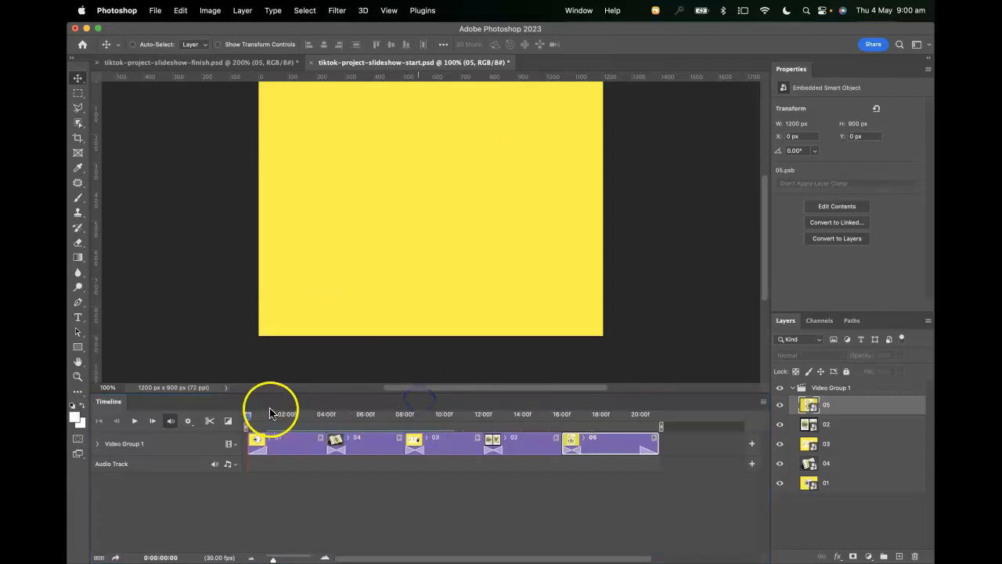
pyautogui.press('space')
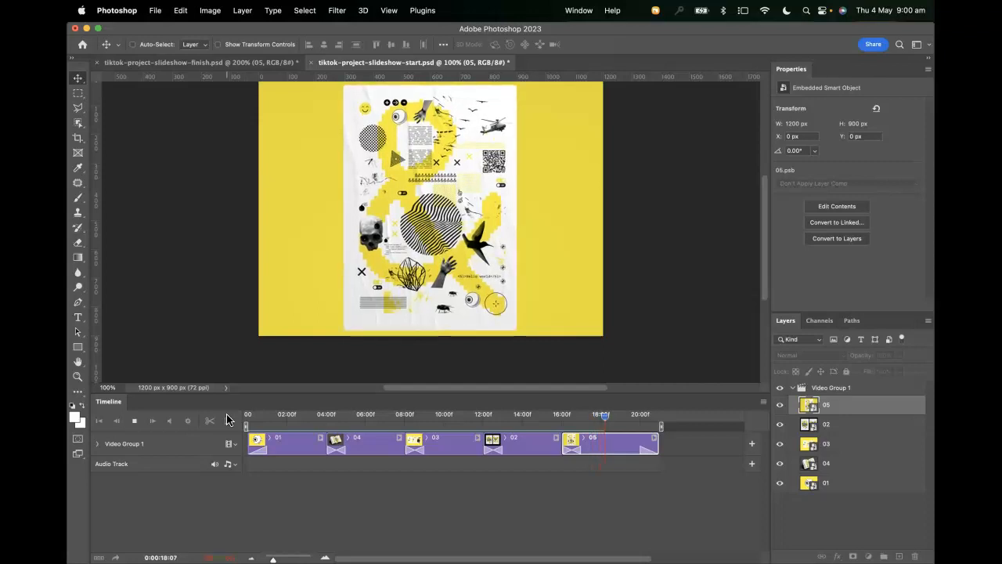
pyautogui.press('space')
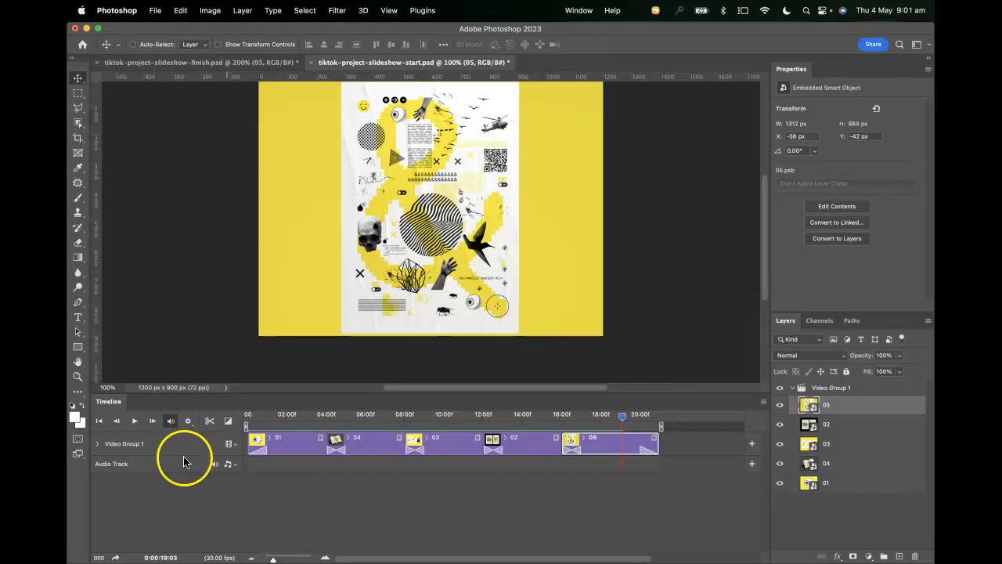
# Step: Add the audio file drums.mps.mp3 from the ps-slideshow-tutorial folder to the timeline's audio track
pyautogui.click(227, 463)
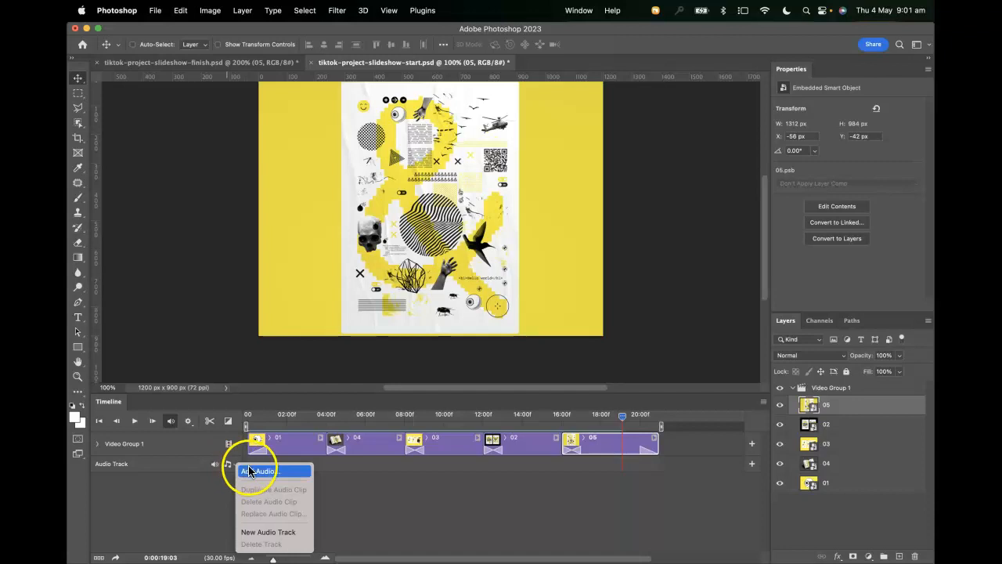
pyautogui.click(250, 472)
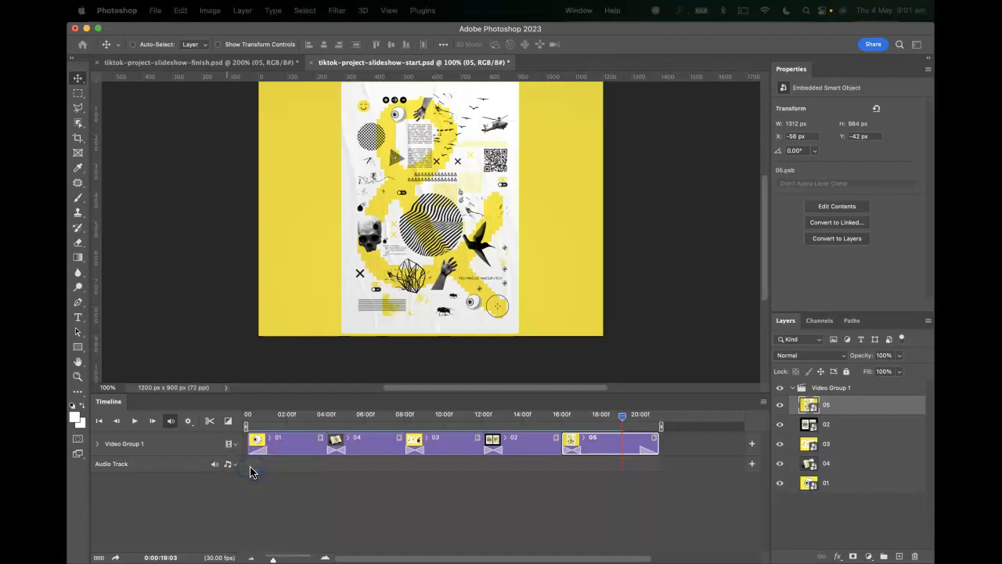
pyautogui.click(680, 346)
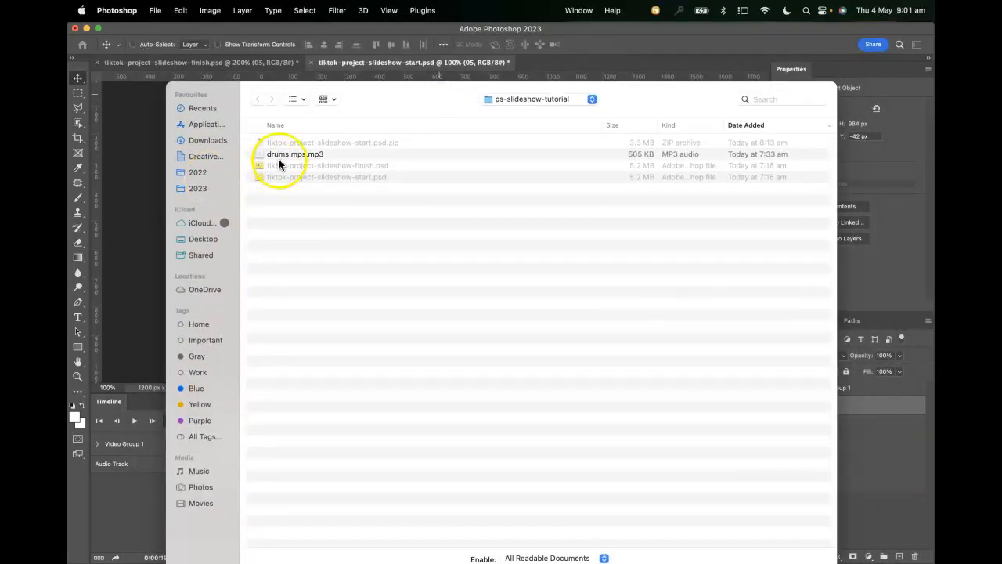
pyautogui.click(285, 155)
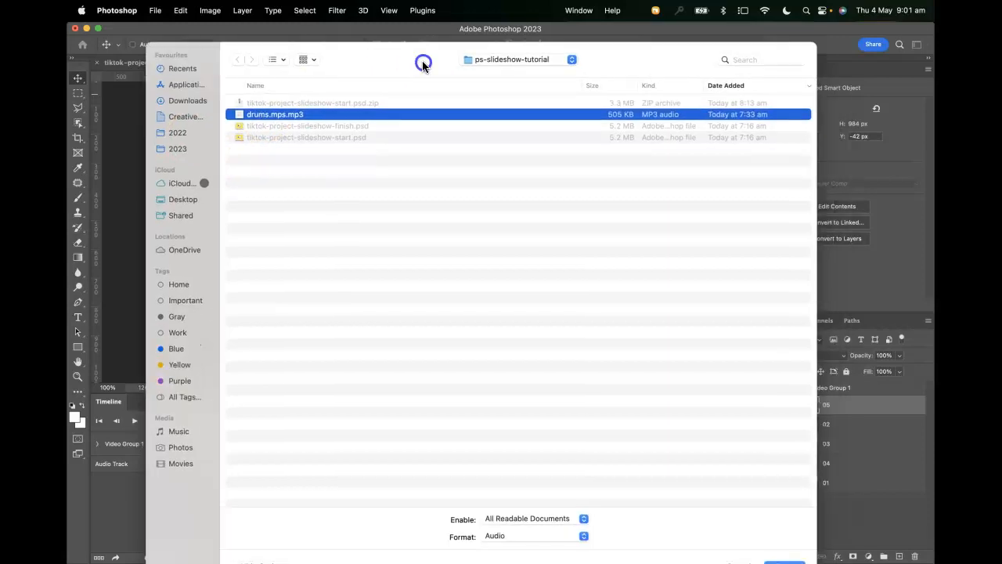
pyautogui.click(758, 546)
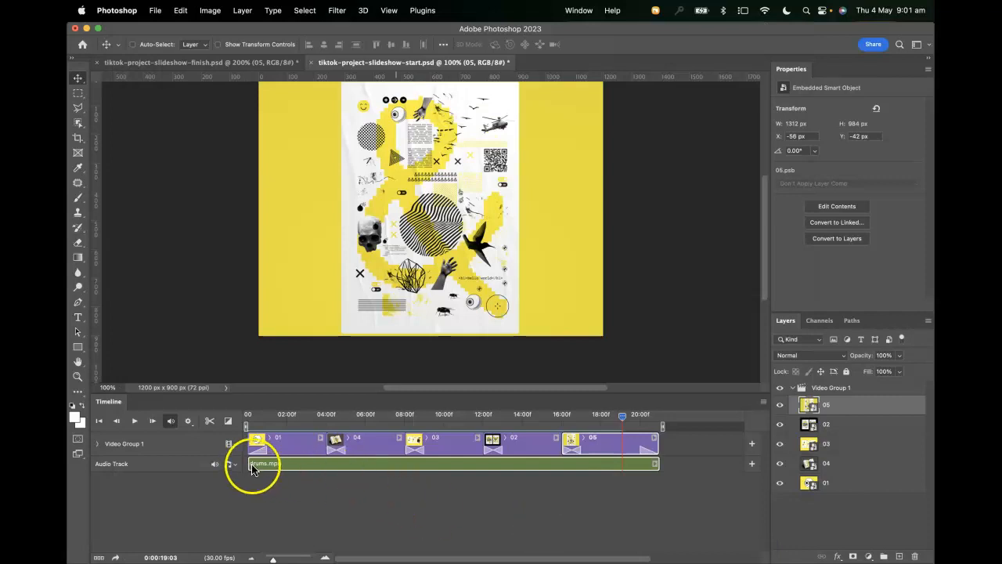
# Step: Play the slideshow from the beginning into the first cross fade to check the drum audio, and stop playback
pyautogui.moveTo(622, 415); pyautogui.dragTo(248, 416)
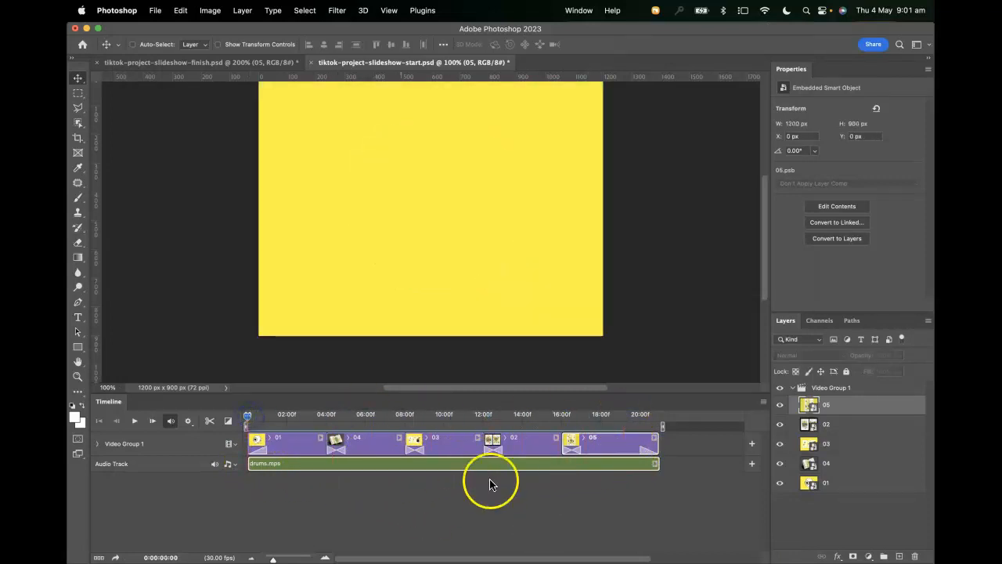
pyautogui.press('space')
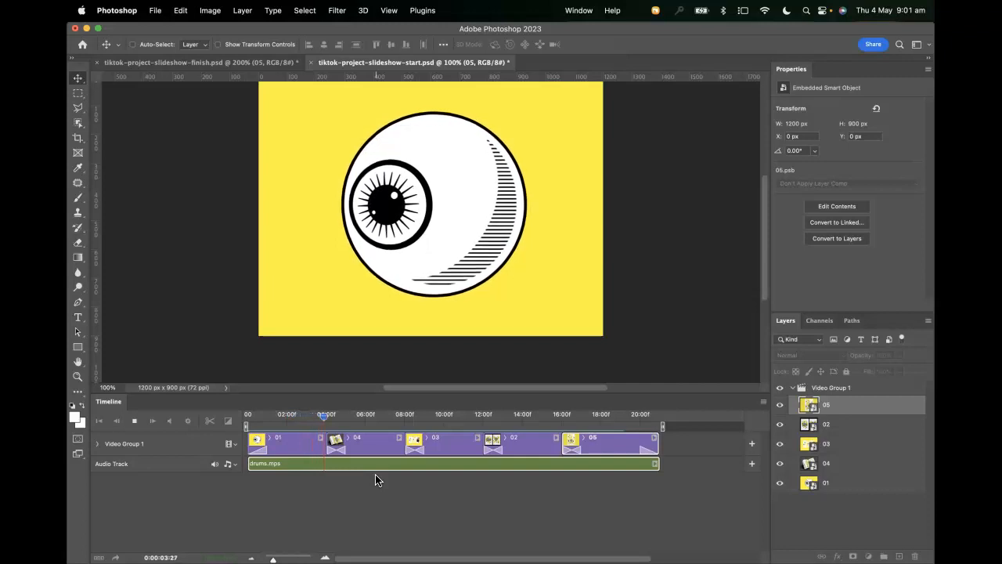
pyautogui.press('space')
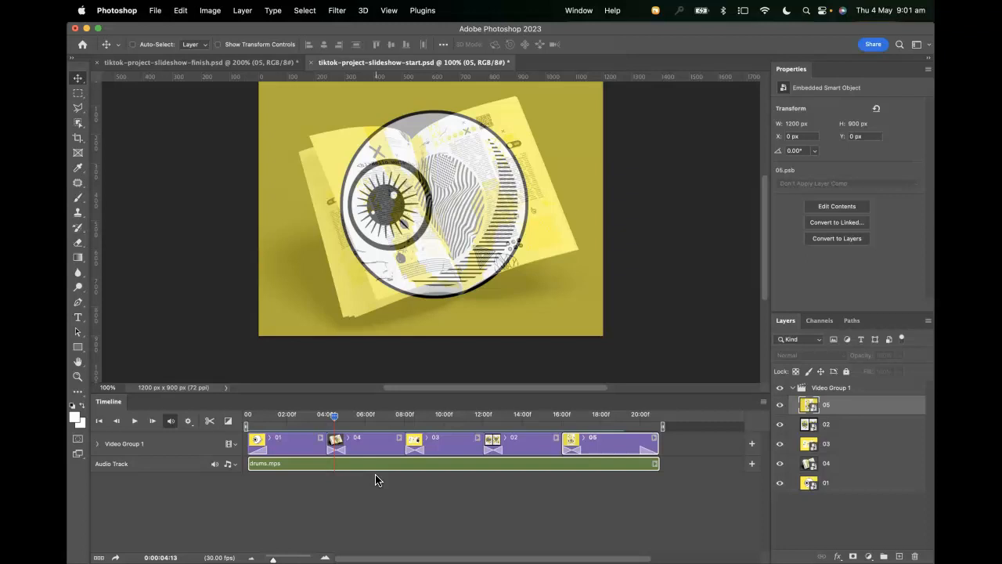
# Step: Set up a video render of the timeline named slideshow.mp4, with the Desktop as the destination folder
pyautogui.click(763, 404)
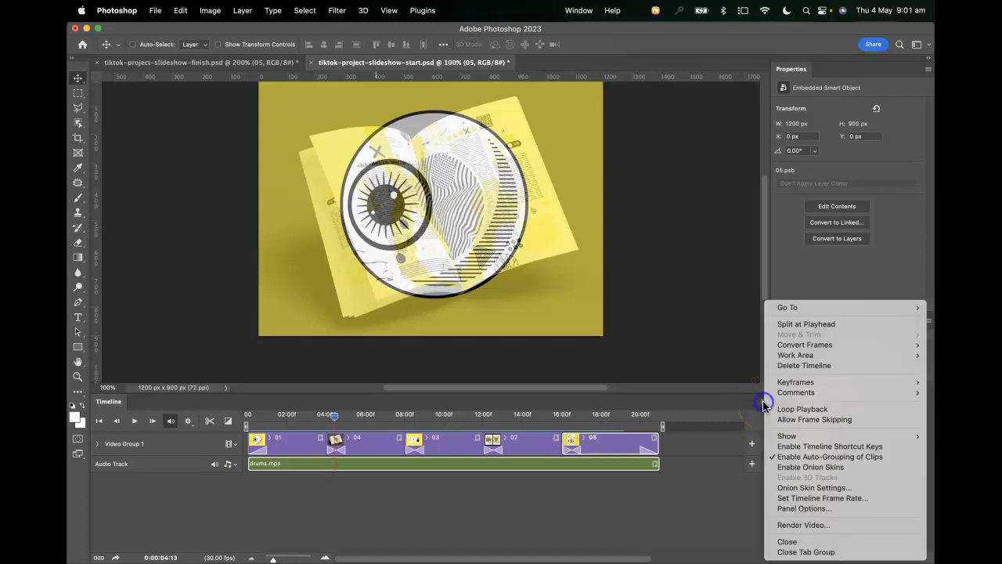
pyautogui.click(807, 526)
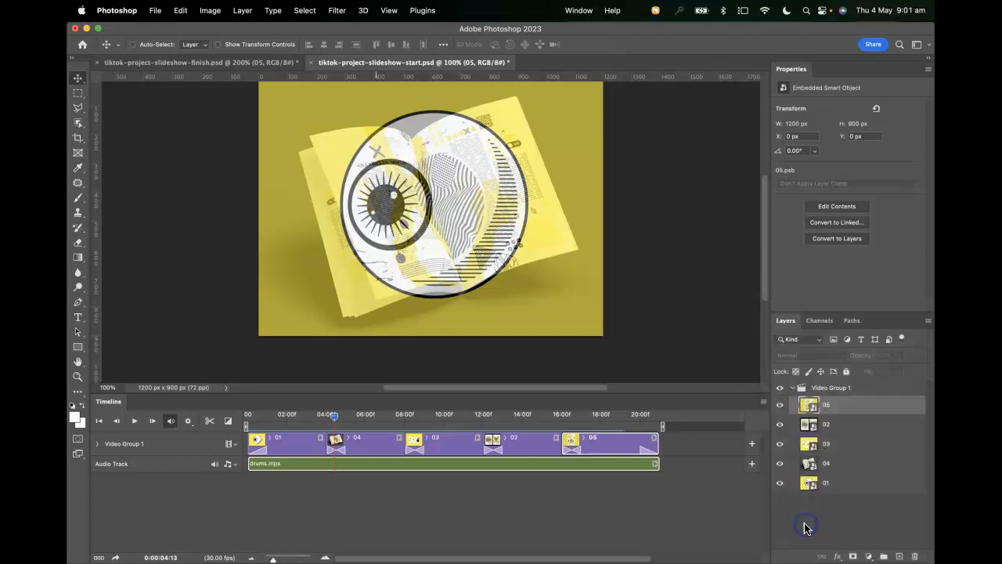
pyautogui.moveTo(913, 0); pyautogui.dragTo(483, 145)
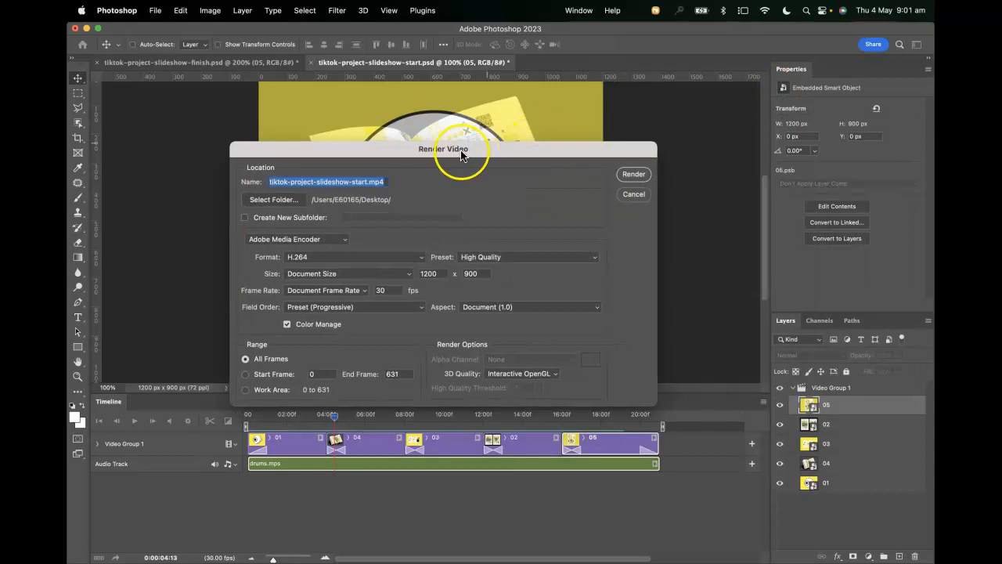
pyautogui.click(345, 181)
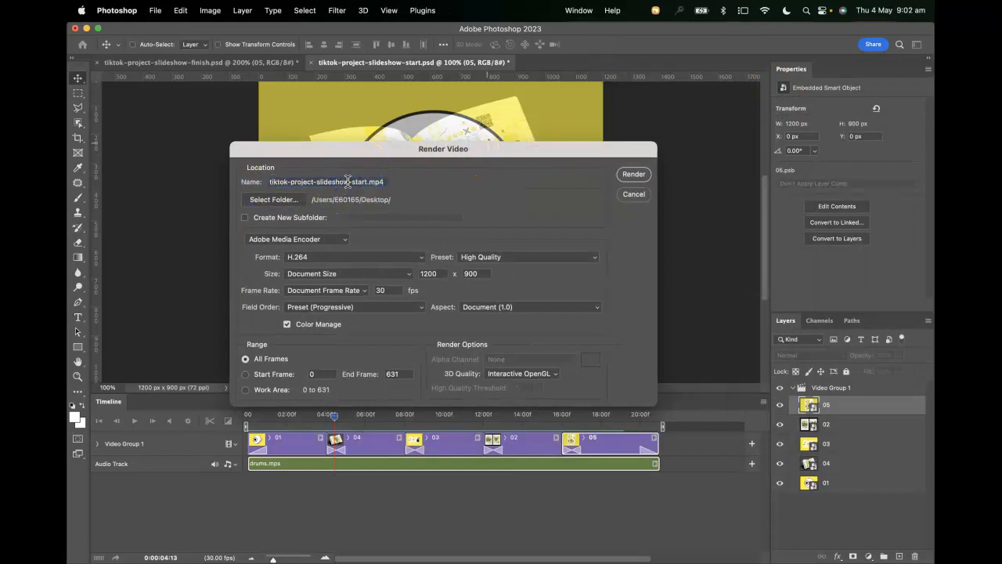
pyautogui.moveTo(369, 181); pyautogui.dragTo(190, 182)
pyautogui.write('t')
pyautogui.click(302, 199)
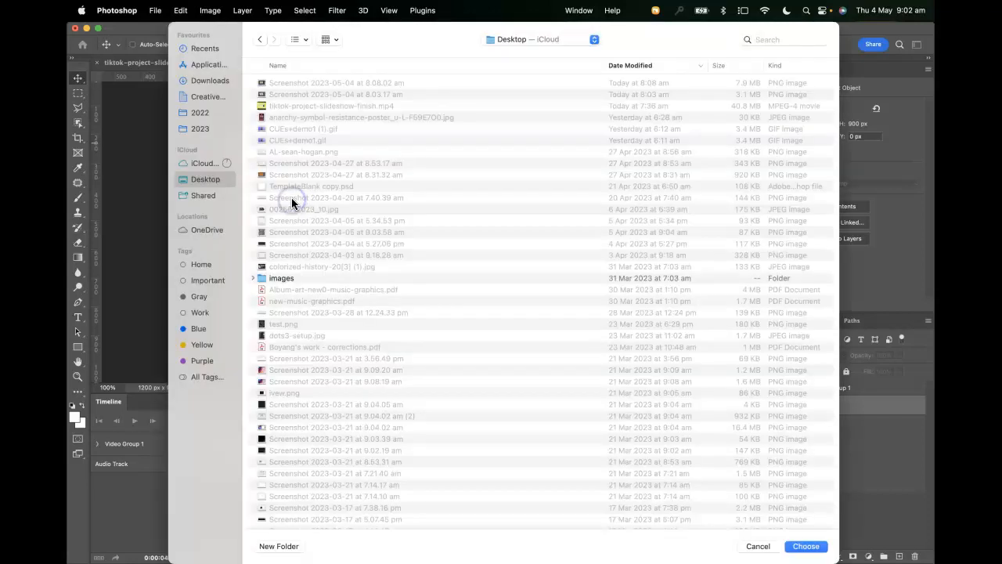
pyautogui.click(815, 546)
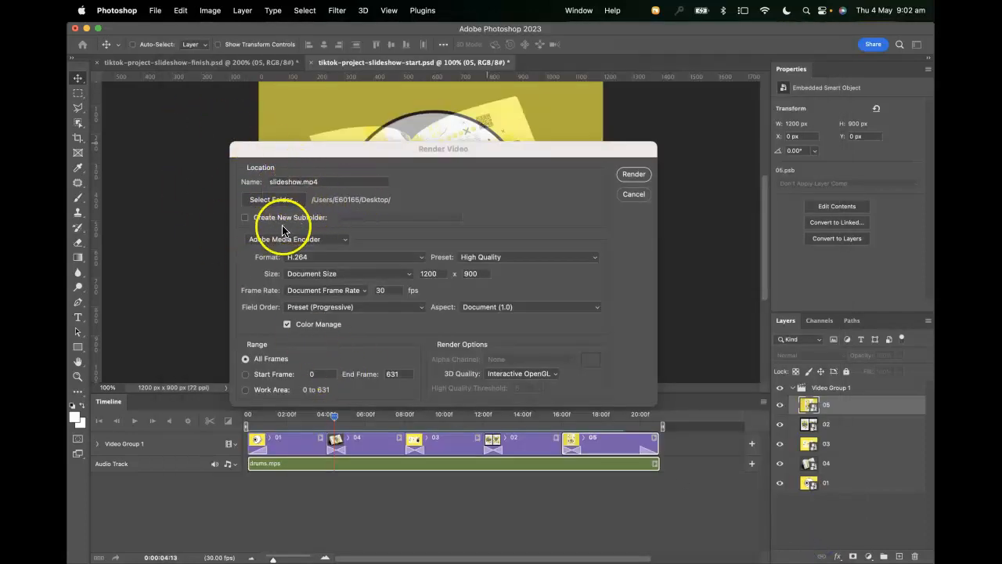
# Step: Render the video with Adobe Media Encoder in H.264 format at Document Size, 1200 x 900
pyautogui.click(302, 240)
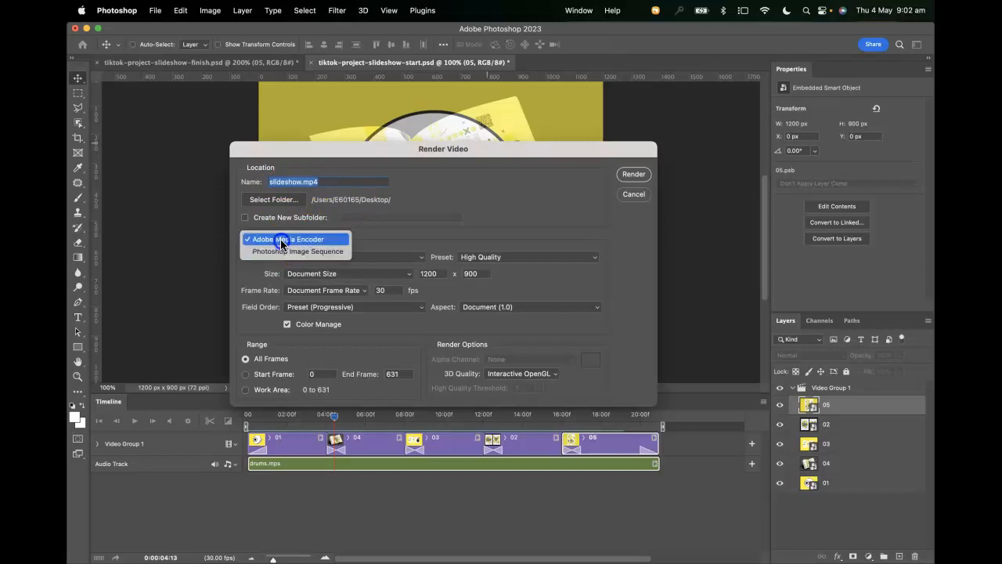
pyautogui.click(276, 241)
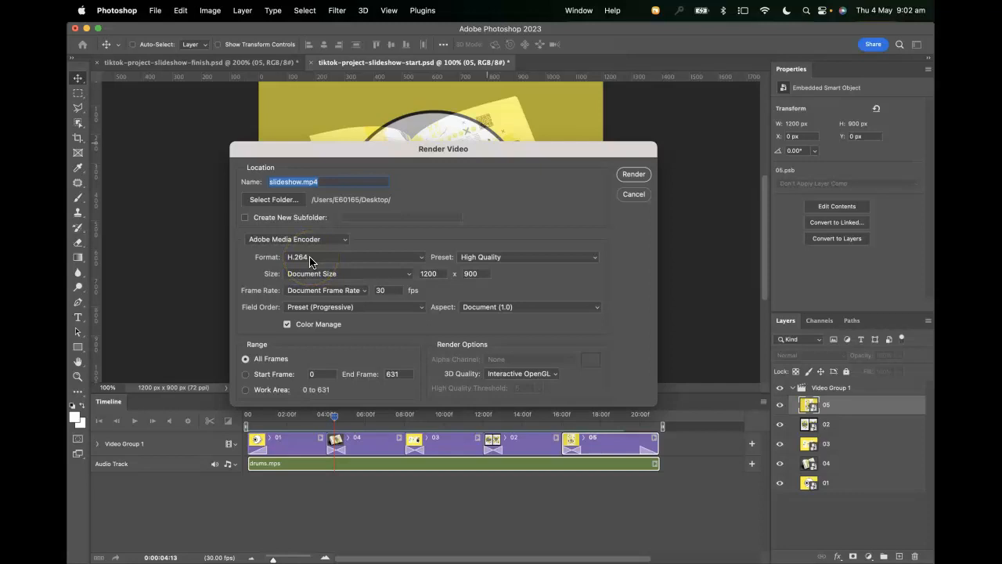
pyautogui.click(386, 274)
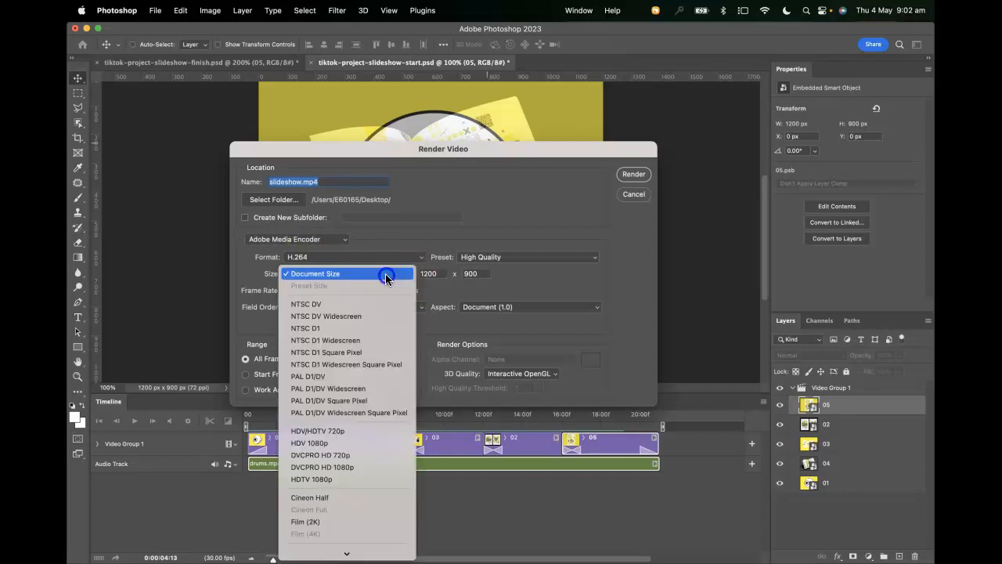
pyautogui.click(334, 275)
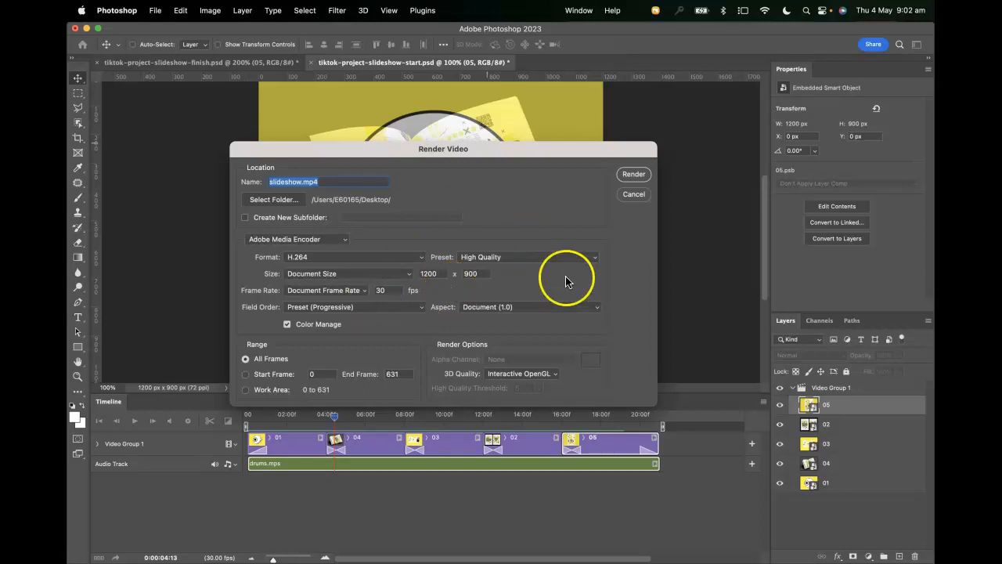
pyautogui.click(634, 174)
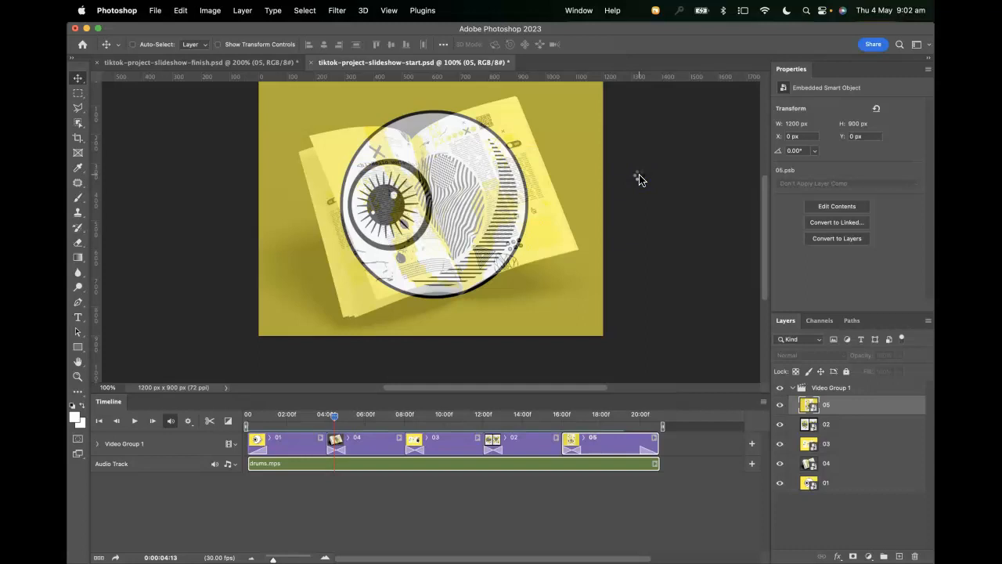
# Step: Switch to QuickTime Player and play the finished video tiktok-project-slideshow-finish.mp4
pyautogui.click(710, 179)
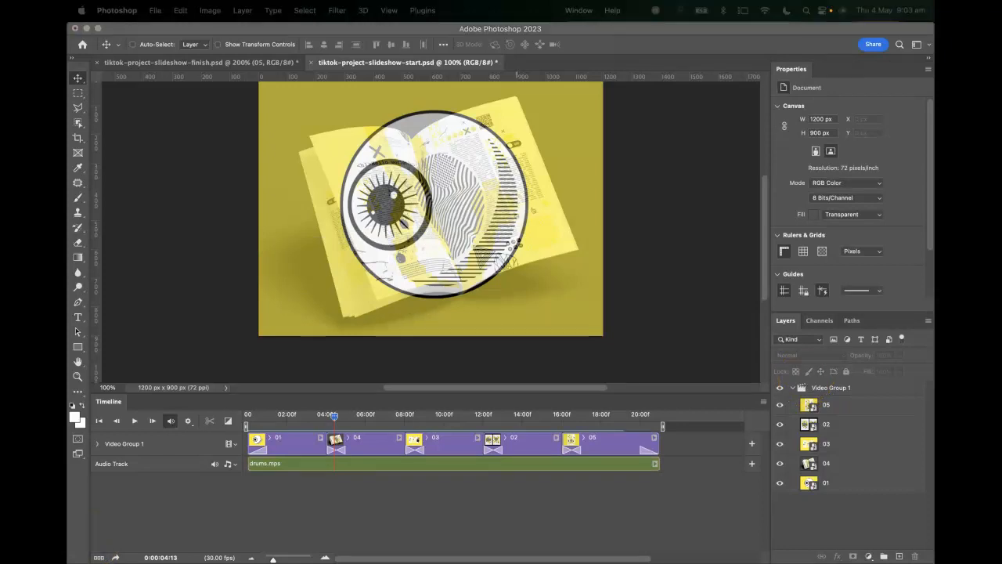
pyautogui.moveTo(933, 18); pyautogui.dragTo(369, 75)
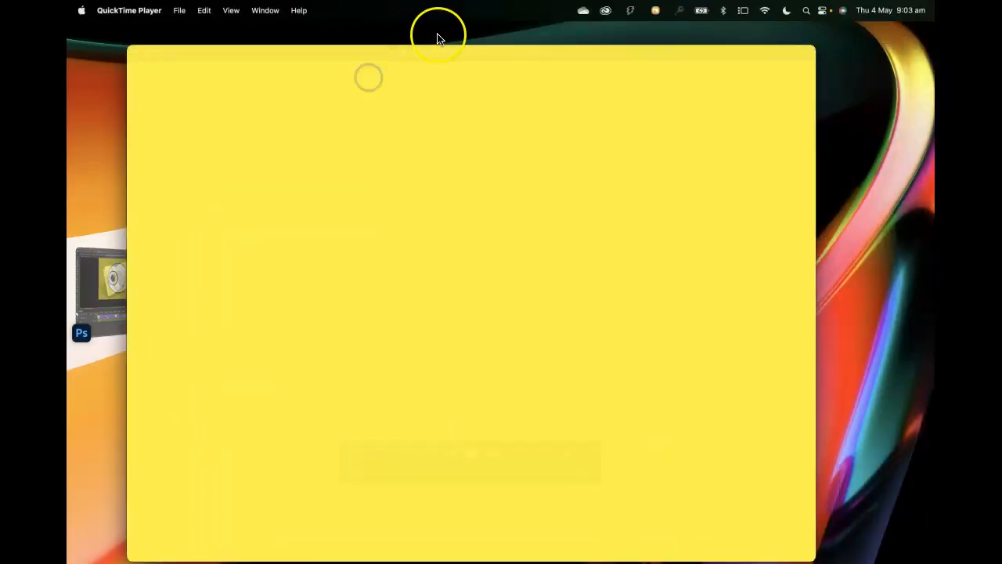
pyautogui.click(472, 452)
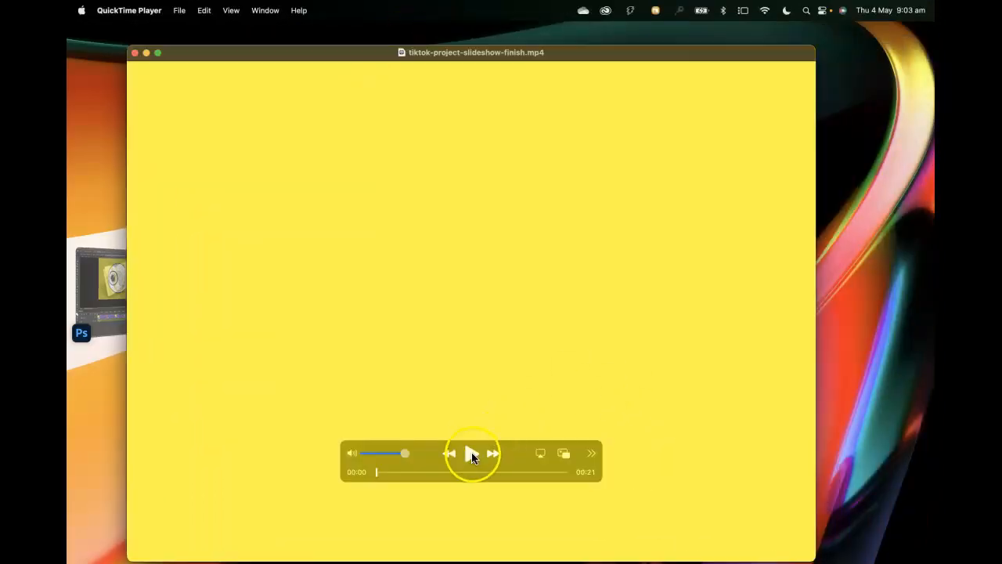